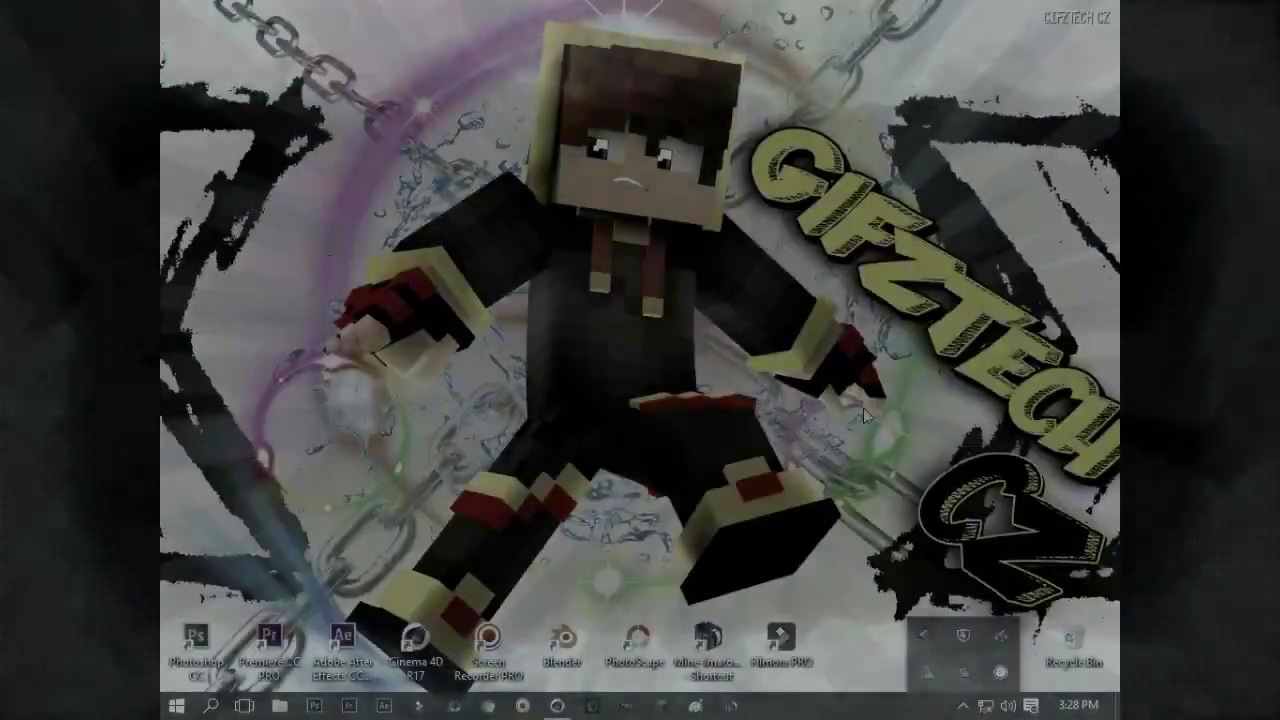
Bring up Cinema 4D with the HAFIZ 1 scene showing the Minecraft character in perspective
{"action": "right_click", "coordinate": [798, 348]}
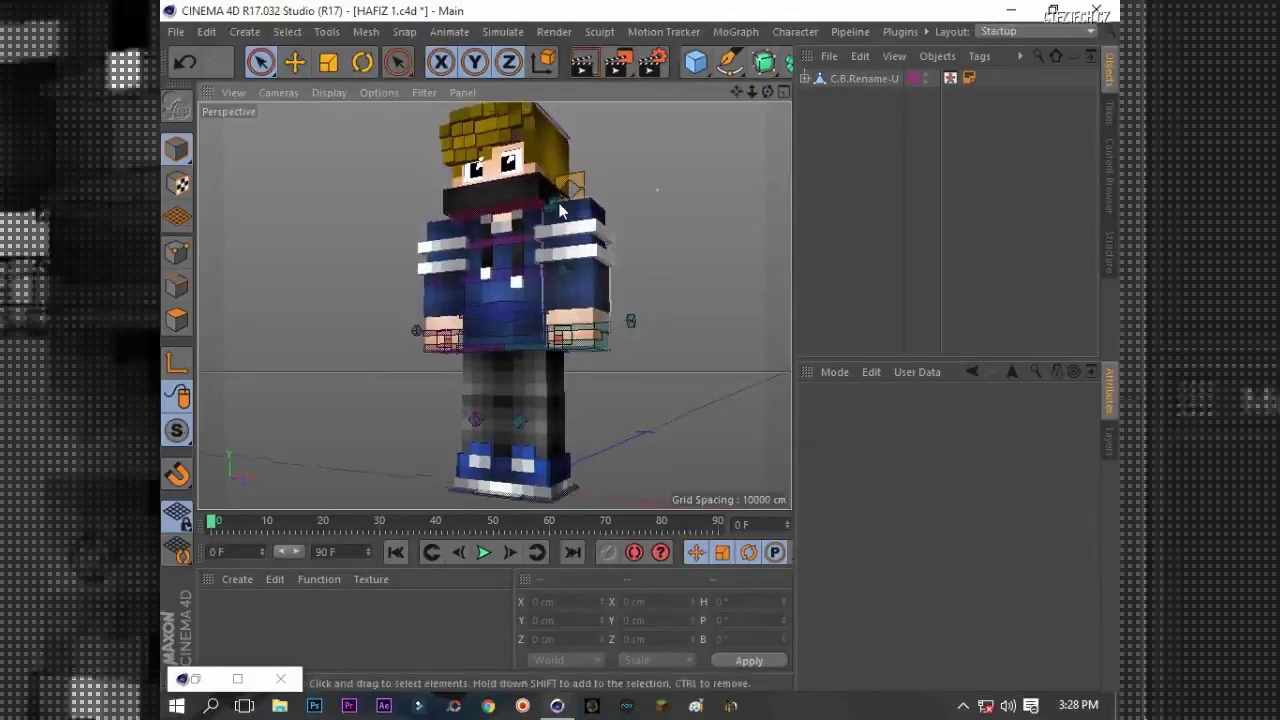
Show the rig controls and rotate the foot controller to turn the feet outward
{"action": "left_click", "coordinate": [581, 62]}
{"action": "left_click_drag", "start_coordinate": [540, 300], "coordinate": [493, 305], "text": "alt"}
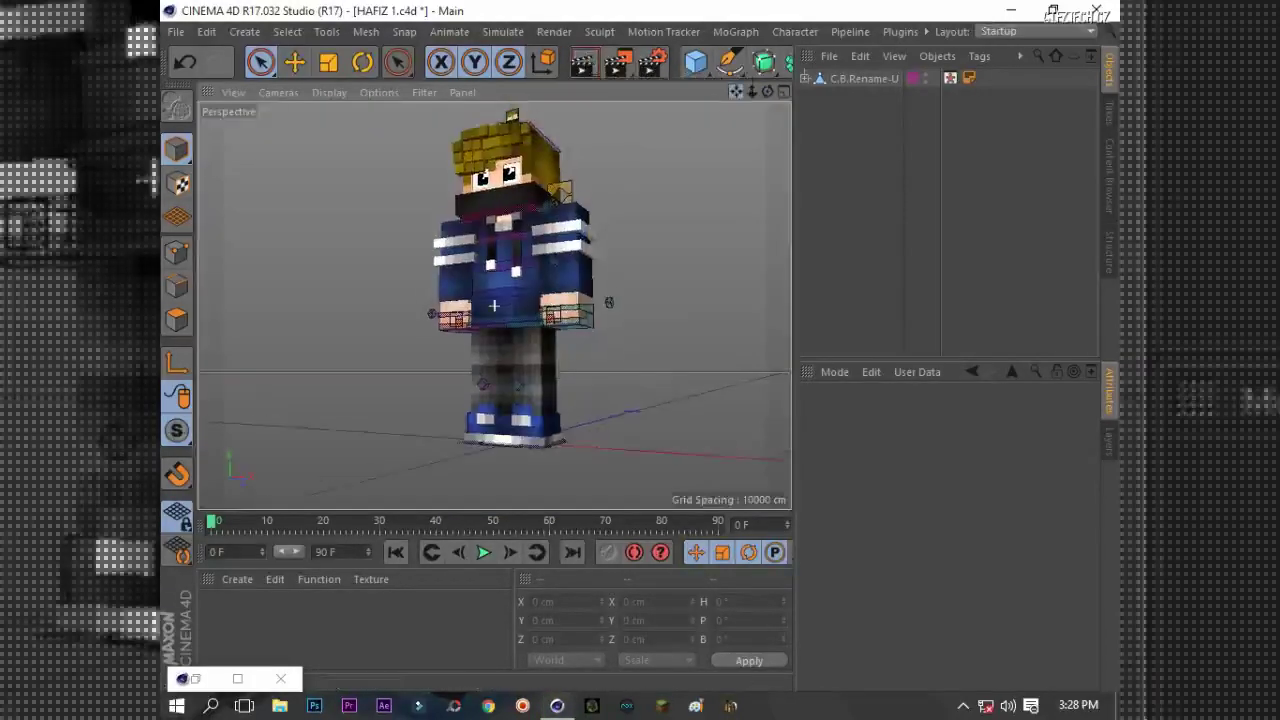
{"action": "left_click", "coordinate": [866, 79]}
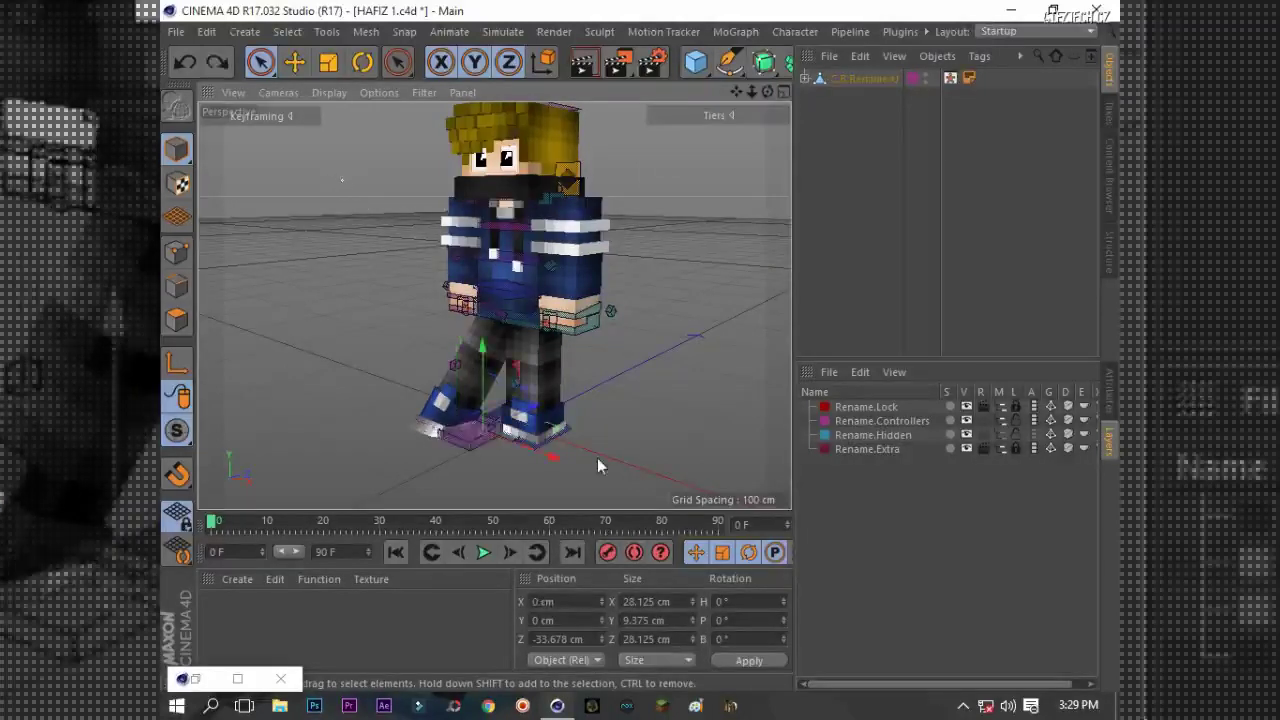
{"action": "left_click", "coordinate": [533, 429]}
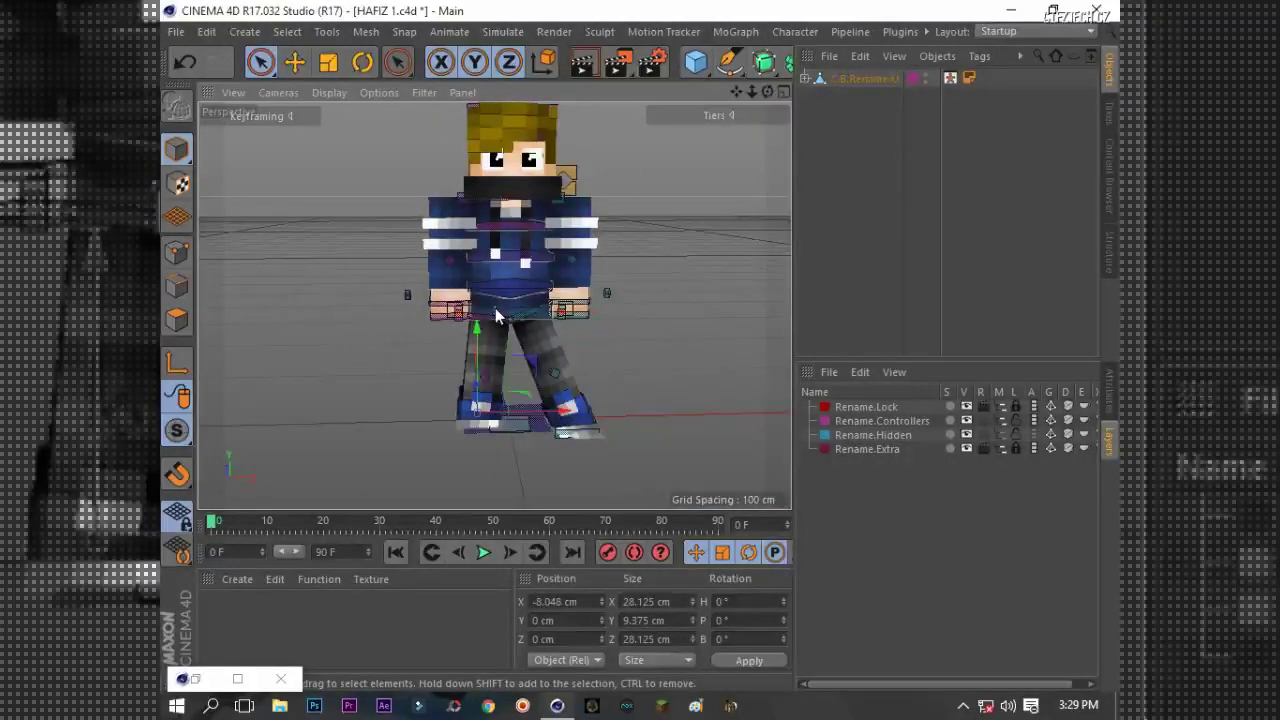
{"action": "left_click", "coordinate": [470, 425]}
{"action": "key", "text": "r"}
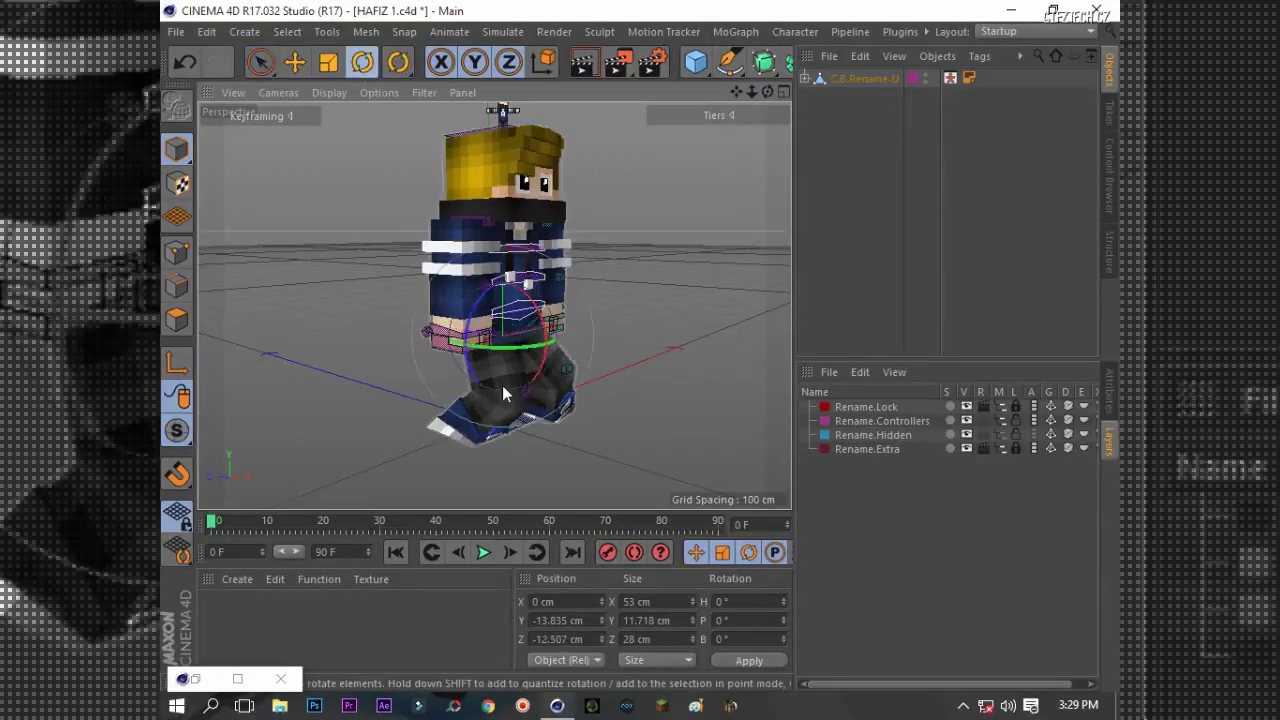
{"action": "left_click_drag", "start_coordinate": [767, 92], "coordinate": [618, 452]}
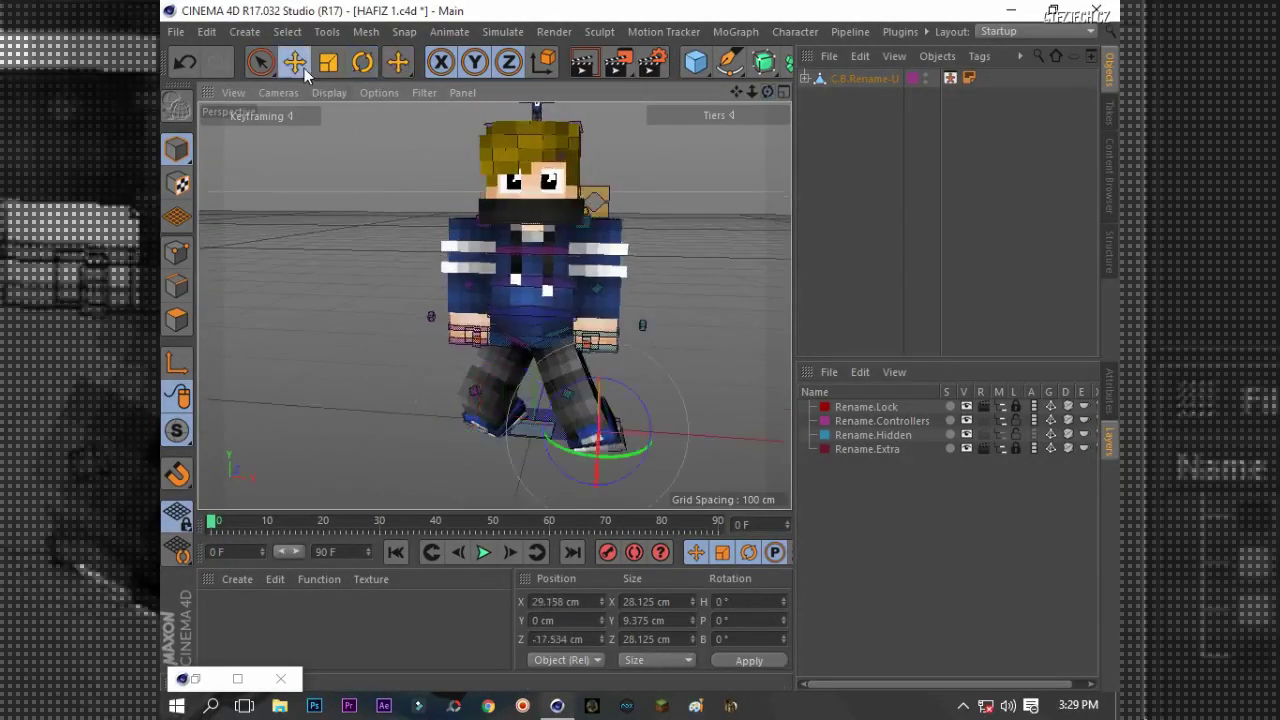
{"action": "mouse_move", "coordinate": [742, 287]}
{"action": "left_mouse_down", "text": "alt"}
{"action": "mouse_move", "coordinate": [470, 372]}
{"action": "mouse_move", "coordinate": [543, 347]}
{"action": "left_mouse_up", "text": "alt"}
Move the hip controller down to lower the character into a crouch
{"action": "left_click", "coordinate": [541, 338]}
{"action": "key", "text": "e"}
{"action": "left_click", "coordinate": [604, 497]}
{"action": "left_click_drag", "start_coordinate": [604, 437], "coordinate": [545, 430], "text": "alt"}
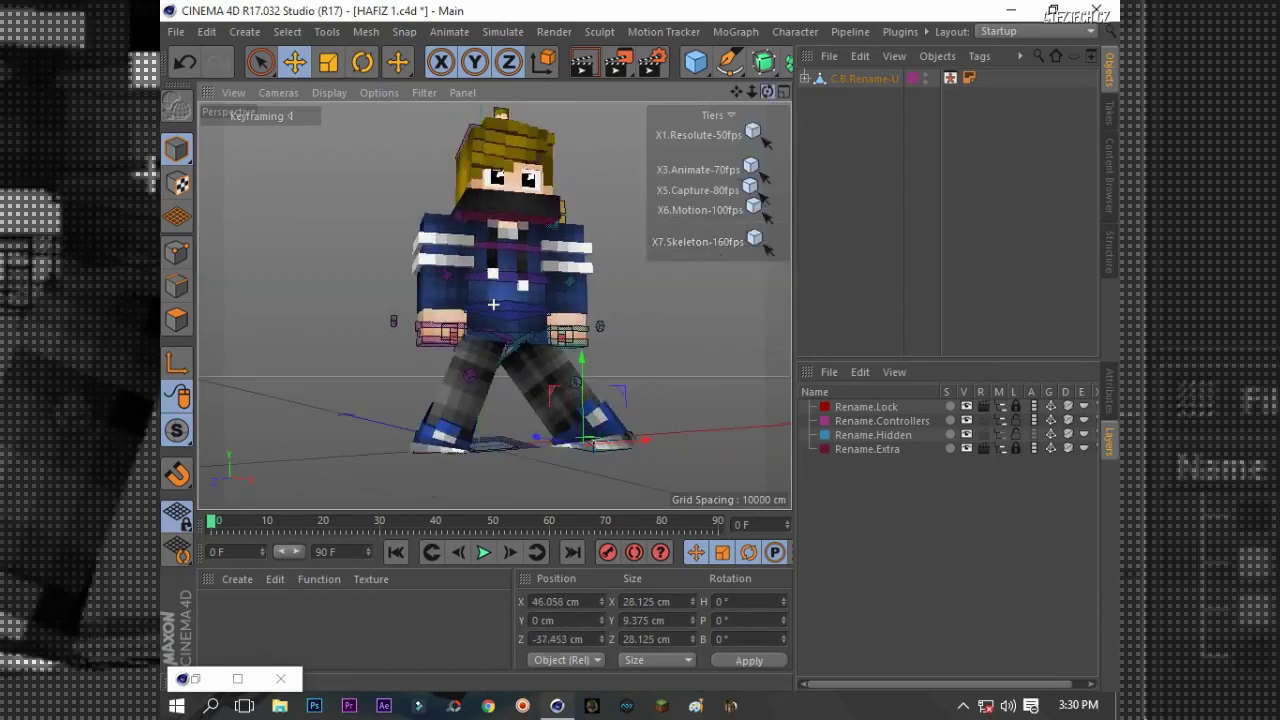
{"action": "mouse_move", "coordinate": [505, 306]}
{"action": "left_mouse_down"}
{"action": "mouse_move", "coordinate": [488, 372]}
{"action": "mouse_move", "coordinate": [493, 490]}
{"action": "left_mouse_up"}
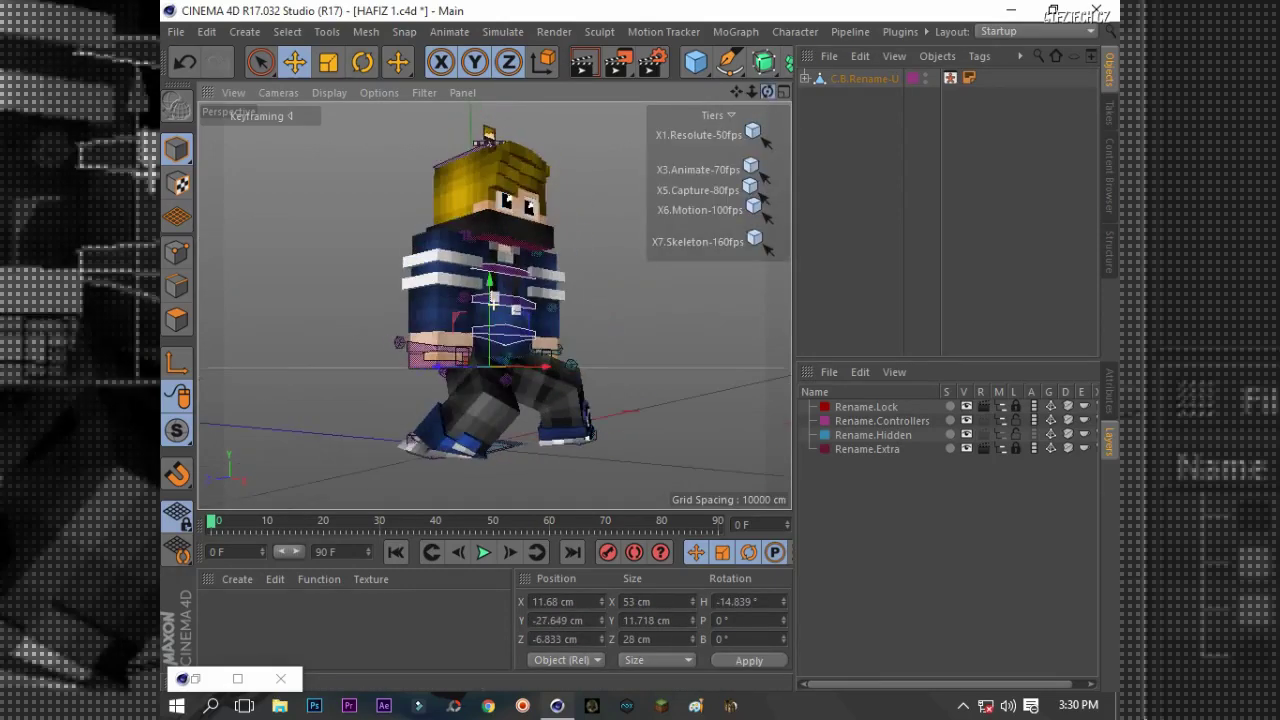
Widen the leg stance and check the pose from the side and front
{"action": "left_click_drag", "start_coordinate": [769, 80], "coordinate": [508, 443]}
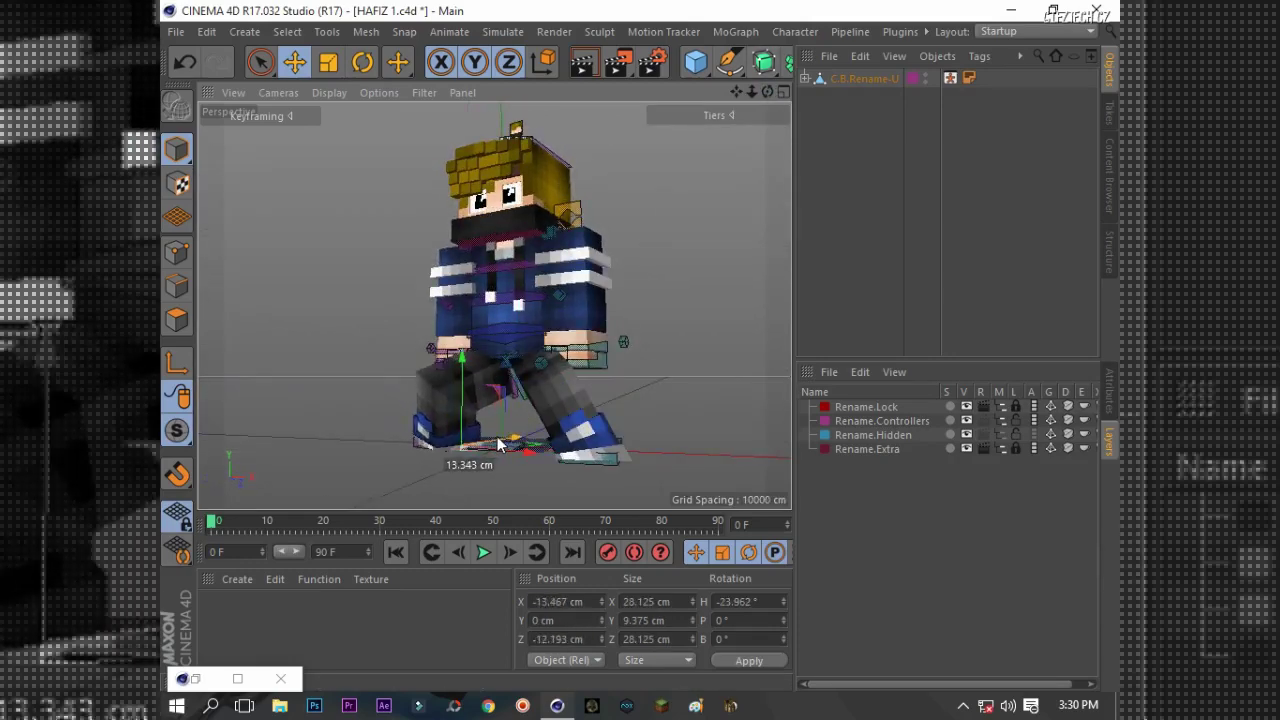
{"action": "left_click_drag", "start_coordinate": [492, 304], "coordinate": [620, 478], "text": "alt"}
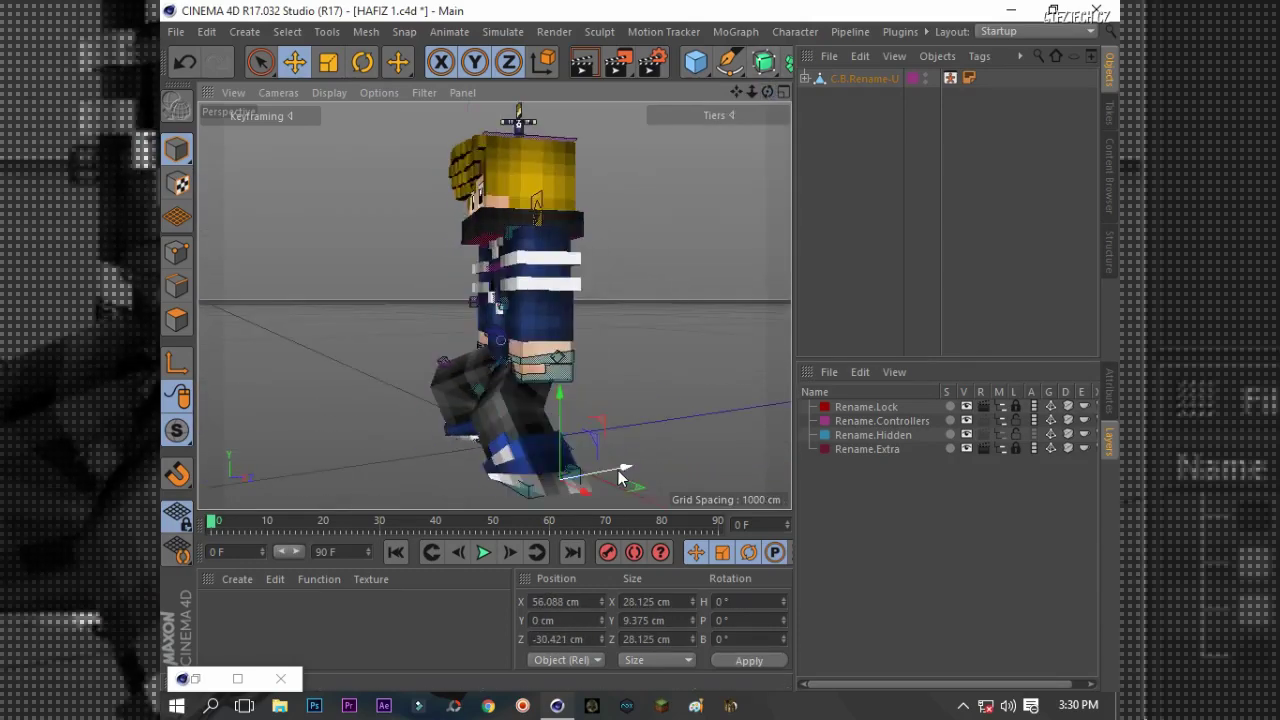
{"action": "left_click_drag", "start_coordinate": [493, 304], "coordinate": [583, 437], "text": "alt"}
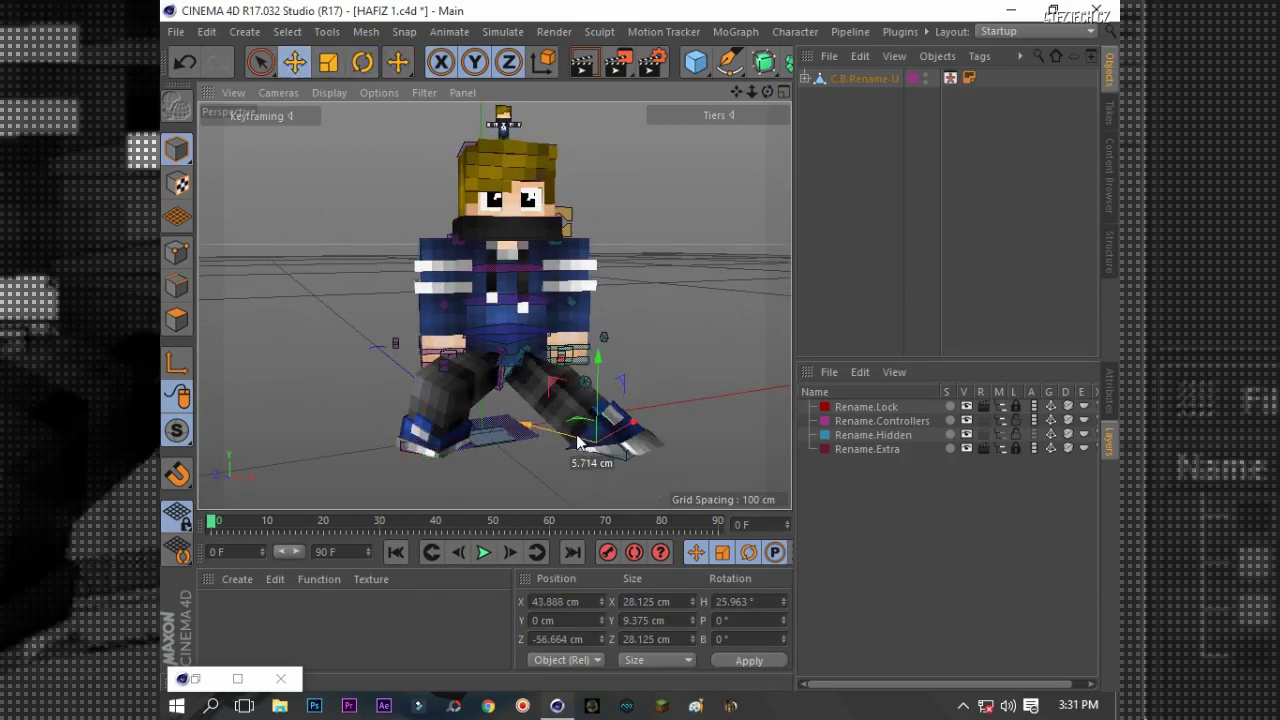
{"action": "left_click_drag", "start_coordinate": [519, 356], "coordinate": [503, 344]}
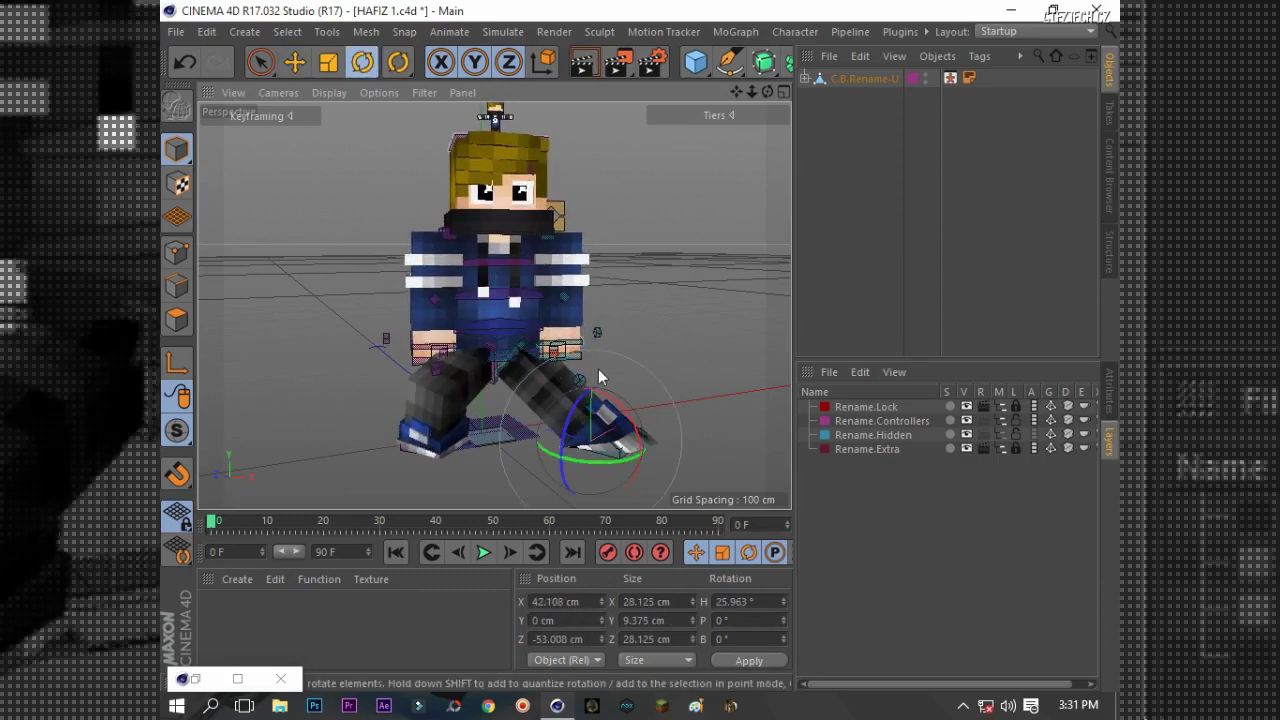
{"action": "left_click", "coordinate": [461, 376]}
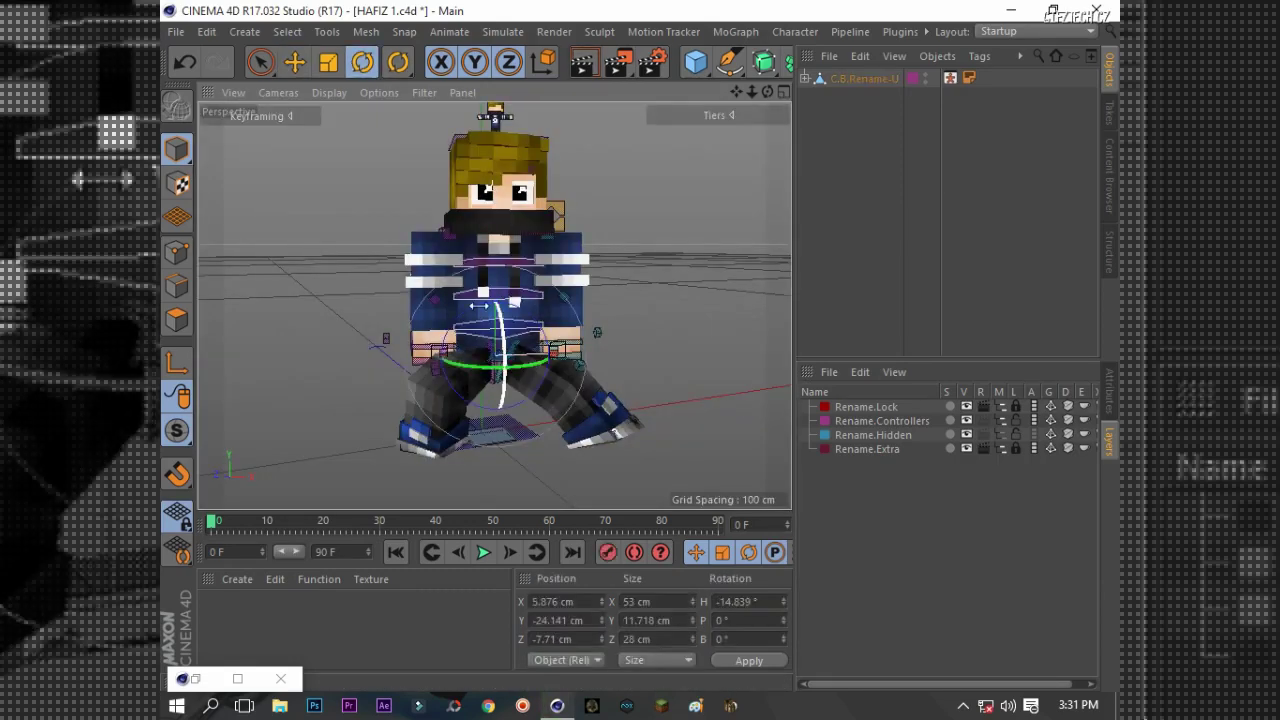
Select the left hand controller and bring the view in close around the arm
{"action": "left_click", "coordinate": [584, 66]}
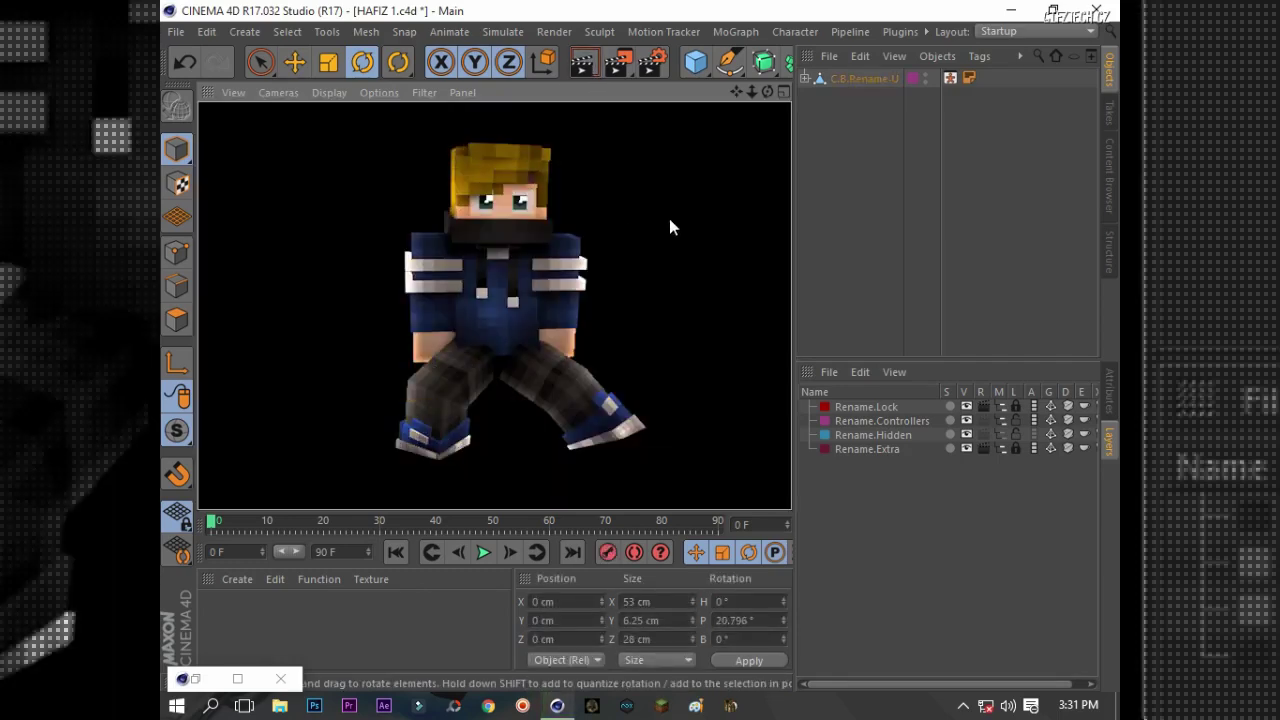
{"action": "left_click", "coordinate": [435, 340]}
{"action": "left_click_drag", "start_coordinate": [458, 266], "coordinate": [391, 374], "text": "alt"}
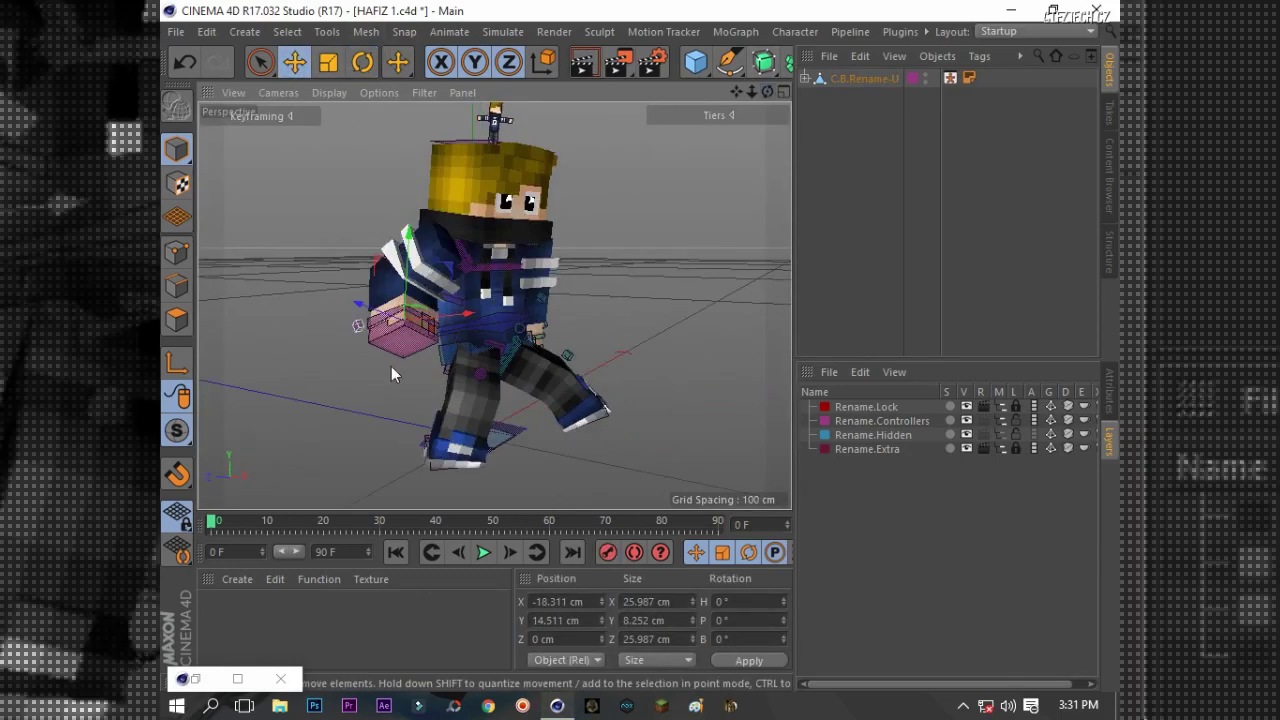
{"action": "mouse_move", "coordinate": [677, 183]}
{"action": "left_mouse_down", "text": "alt"}
{"action": "mouse_move", "coordinate": [453, 323]}
{"action": "mouse_move", "coordinate": [467, 340]}
{"action": "left_mouse_up", "text": "alt"}
{"action": "scroll", "coordinate": [435, 343], "scroll_direction": "up", "scroll_amount": 5}
{"action": "left_click_drag", "start_coordinate": [757, 112], "coordinate": [420, 350], "text": "alt"}
{"action": "left_click", "coordinate": [405, 367]}
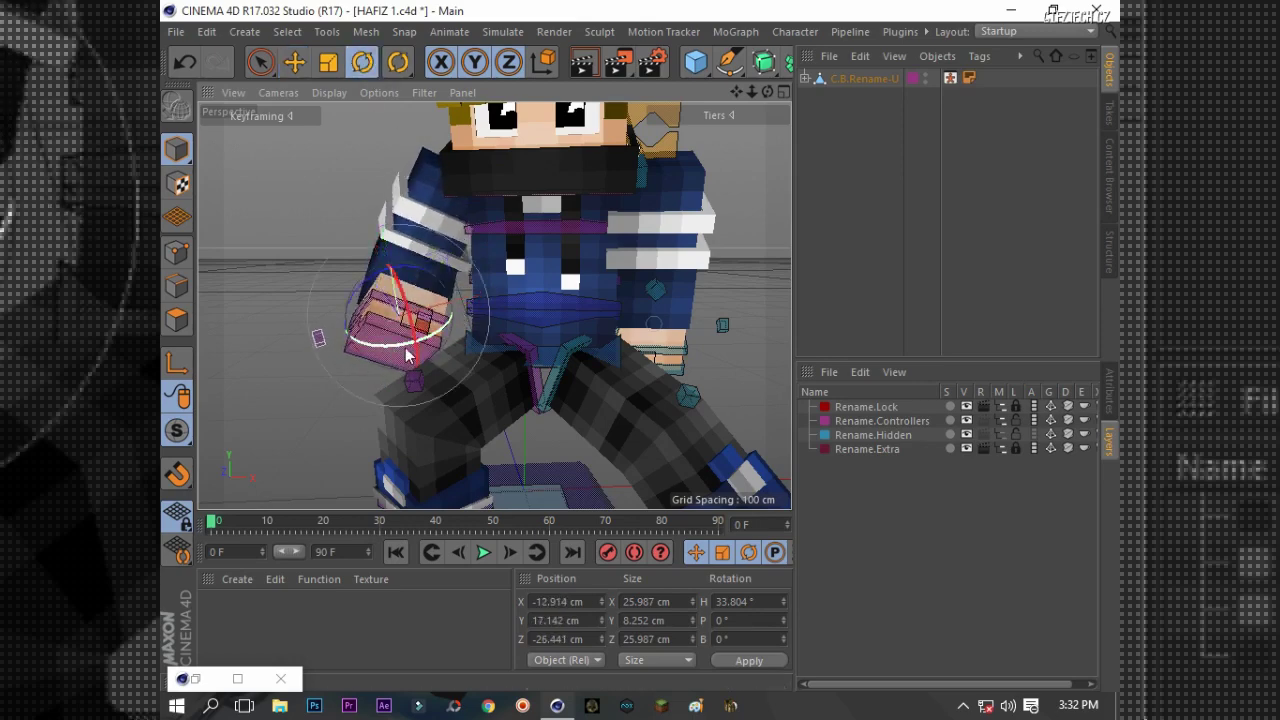
{"action": "left_click_drag", "start_coordinate": [560, 300], "coordinate": [497, 308], "text": "alt"}
{"action": "key", "text": "e"}
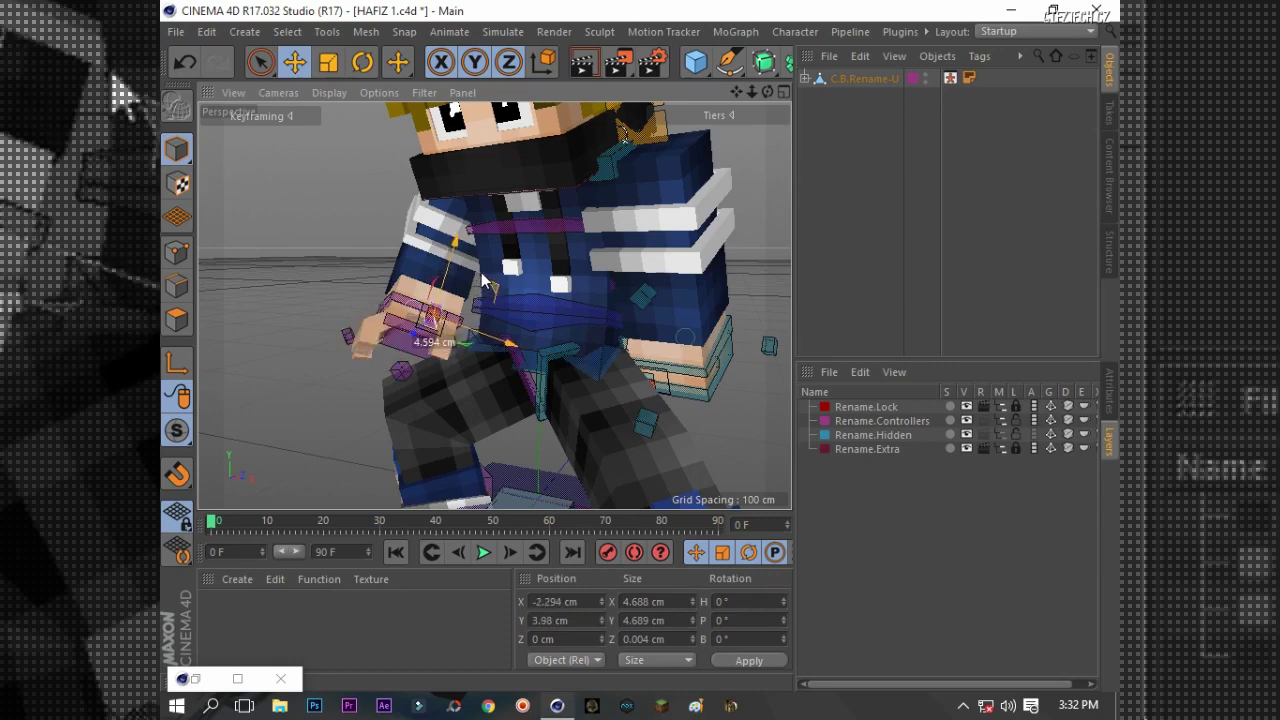
Move the hand forward and up into a punching fist
{"action": "left_click", "coordinate": [433, 304]}
{"action": "left_click_drag", "start_coordinate": [545, 262], "coordinate": [358, 344], "text": "alt"}
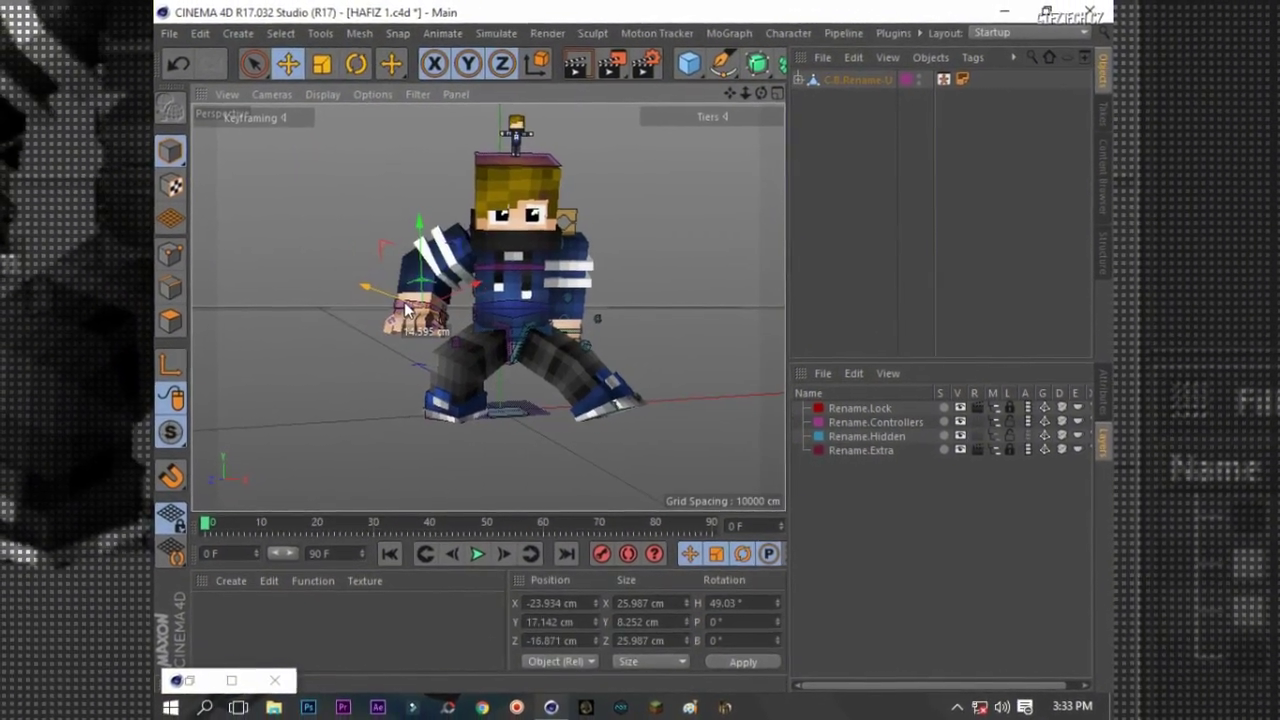
{"action": "key", "text": "r"}
{"action": "key", "text": "e"}
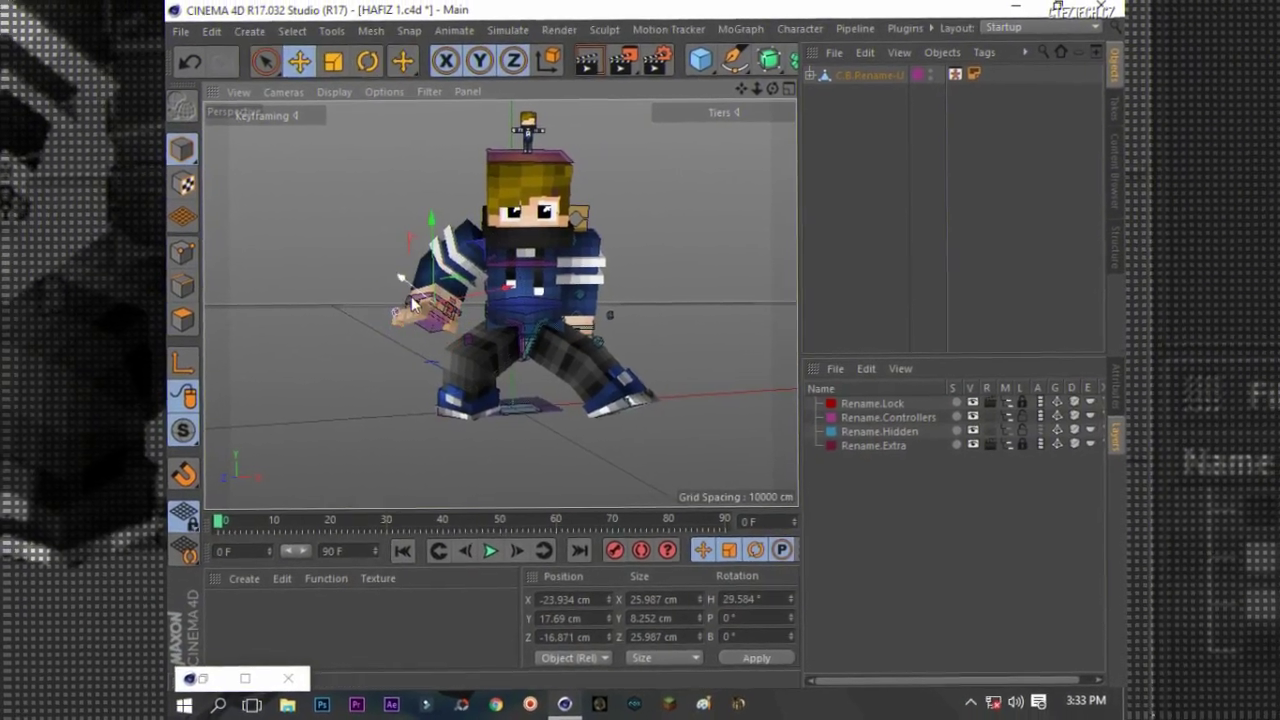
{"action": "mouse_move", "coordinate": [450, 332]}
{"action": "left_mouse_down"}
{"action": "mouse_move", "coordinate": [433, 300]}
{"action": "mouse_move", "coordinate": [592, 340]}
{"action": "left_mouse_up"}
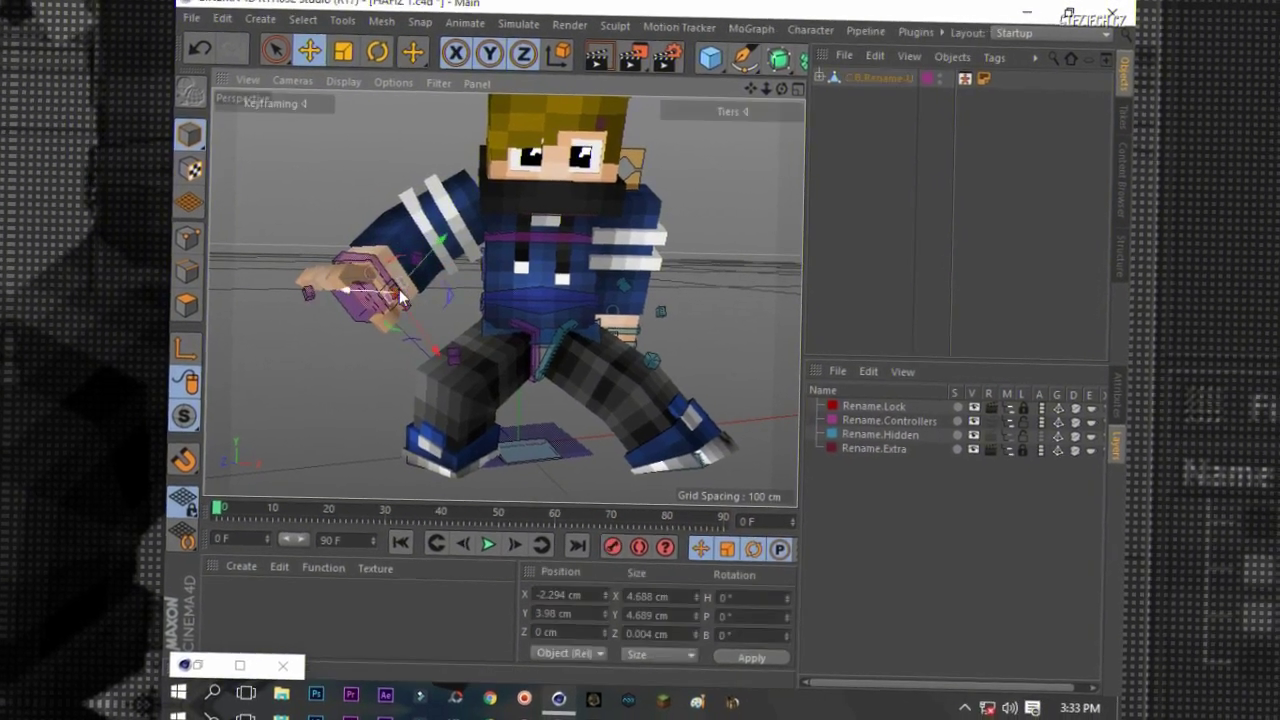
{"action": "mouse_move", "coordinate": [399, 289]}
{"action": "left_mouse_down"}
{"action": "mouse_move", "coordinate": [373, 287]}
{"action": "mouse_move", "coordinate": [395, 262]}
{"action": "mouse_move", "coordinate": [421, 286]}
{"action": "mouse_move", "coordinate": [413, 230]}
{"action": "mouse_move", "coordinate": [428, 317]}
{"action": "mouse_move", "coordinate": [432, 291]}
{"action": "left_mouse_up"}
Rotate the fist at the wrist and preview the pose with a test render
{"action": "left_click", "coordinate": [355, 227]}
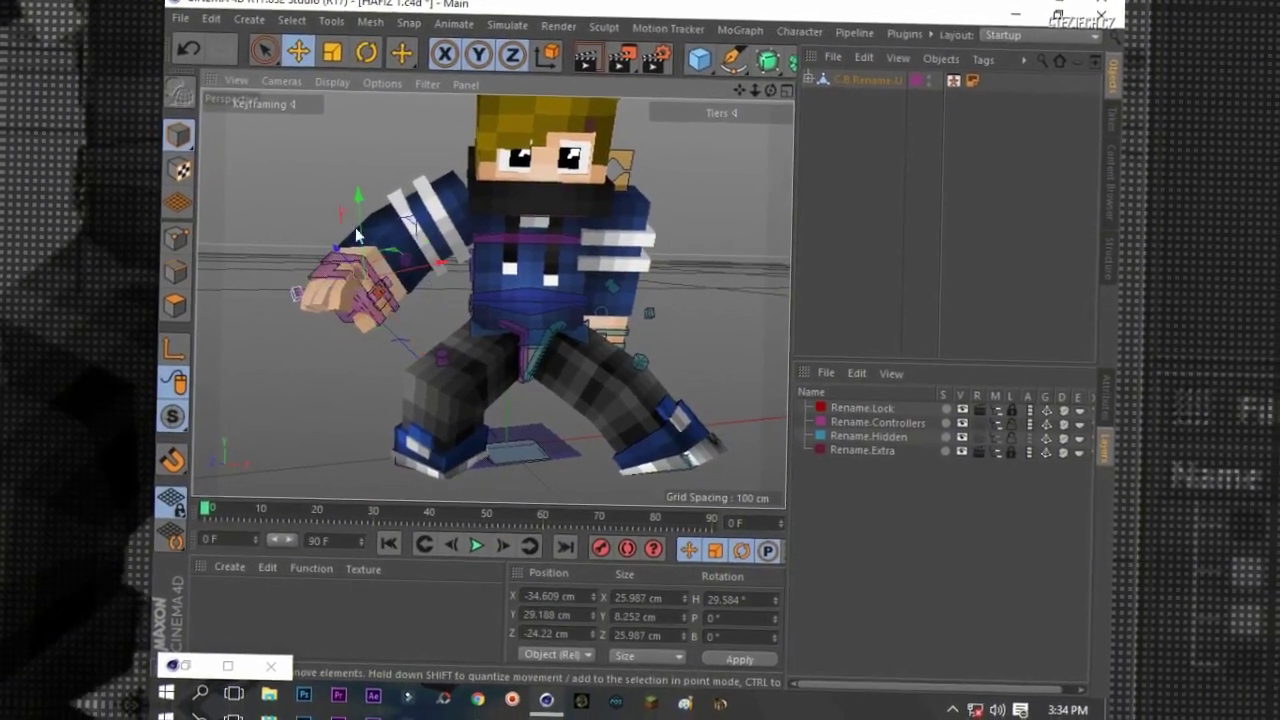
{"action": "left_click_drag", "start_coordinate": [353, 265], "coordinate": [376, 296]}
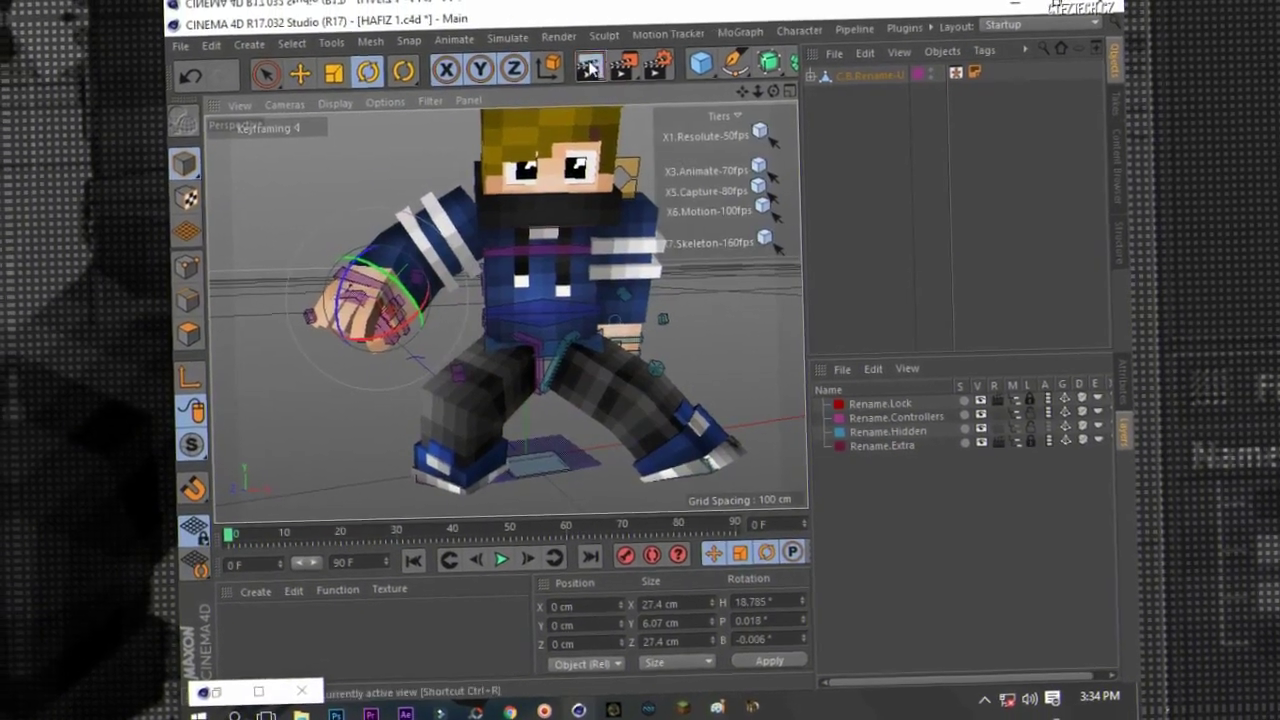
{"action": "left_click", "coordinate": [570, 58]}
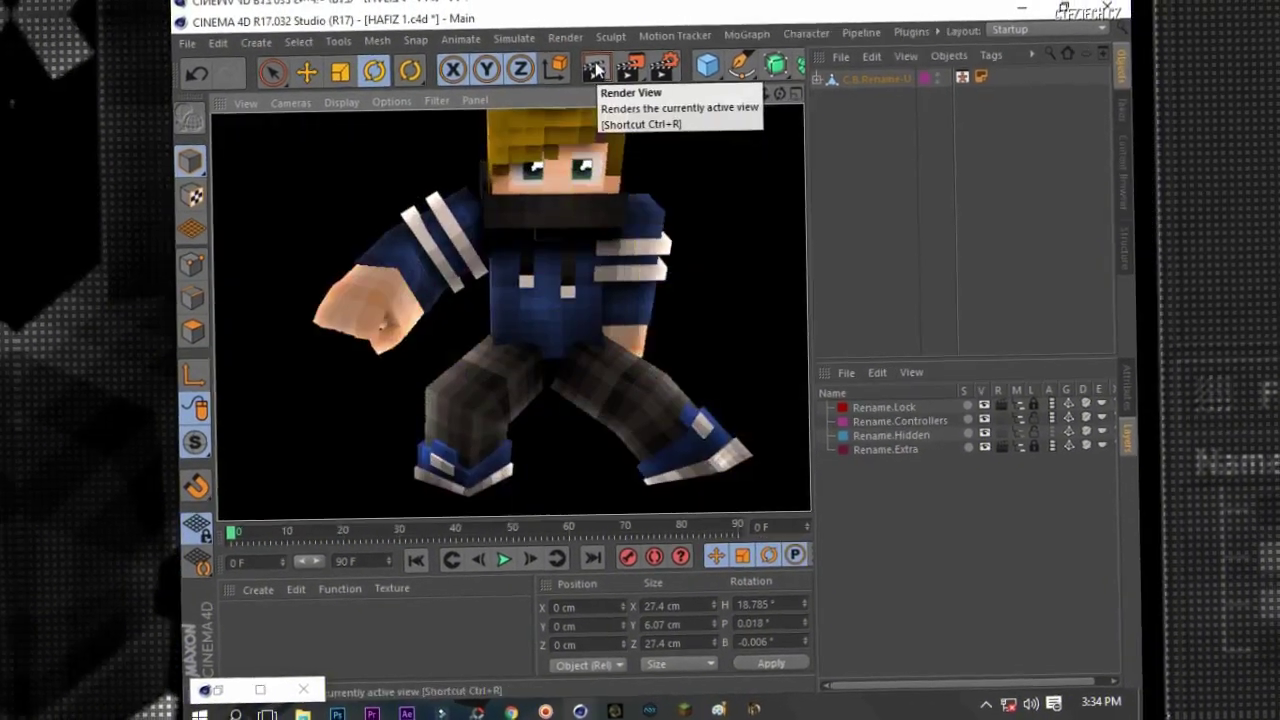
{"action": "left_click", "coordinate": [286, 296]}
{"action": "left_click", "coordinate": [335, 290]}
{"action": "mouse_move", "coordinate": [345, 250]}
{"action": "left_mouse_down"}
{"action": "mouse_move", "coordinate": [404, 307]}
{"action": "mouse_move", "coordinate": [393, 283]}
{"action": "left_mouse_up"}
{"action": "left_click", "coordinate": [365, 300]}
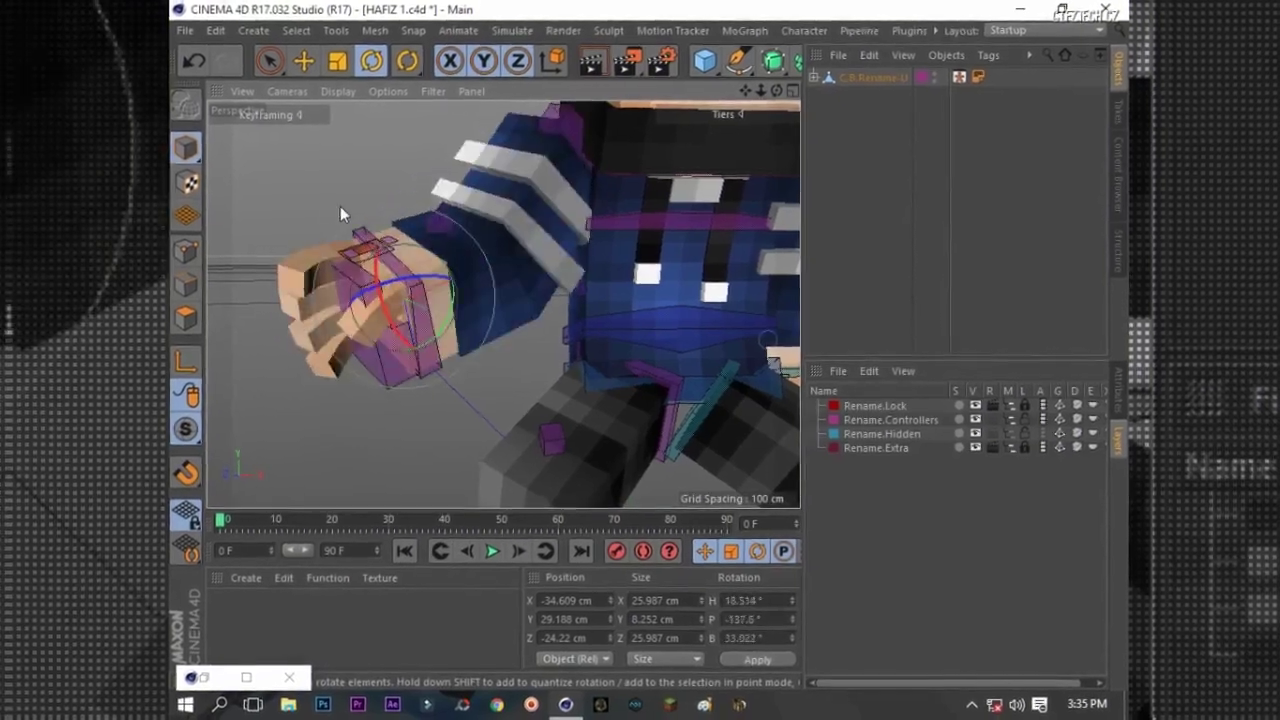
Lower the hand controller and twist the fist to a new angle
{"action": "key", "text": "e"}
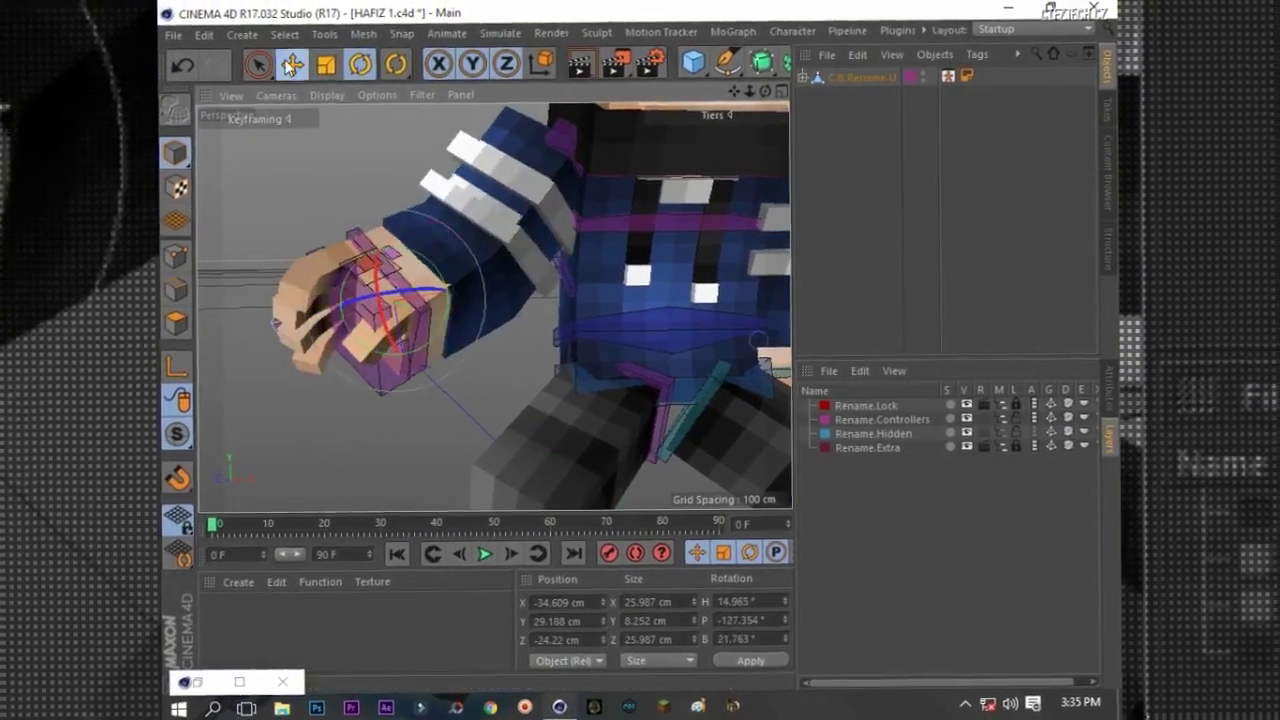
{"action": "mouse_move", "coordinate": [380, 290]}
{"action": "left_mouse_down"}
{"action": "mouse_move", "coordinate": [433, 372]}
{"action": "mouse_move", "coordinate": [441, 319]}
{"action": "left_mouse_up"}
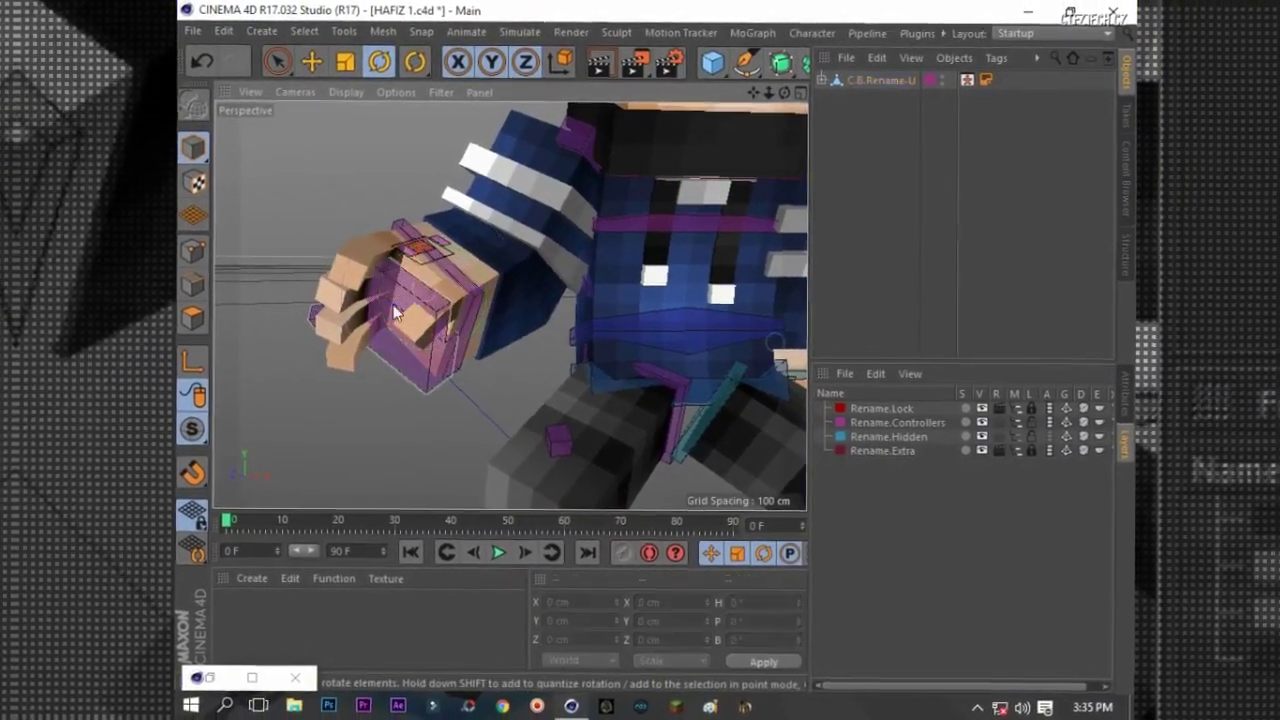
{"action": "left_click", "coordinate": [395, 313]}
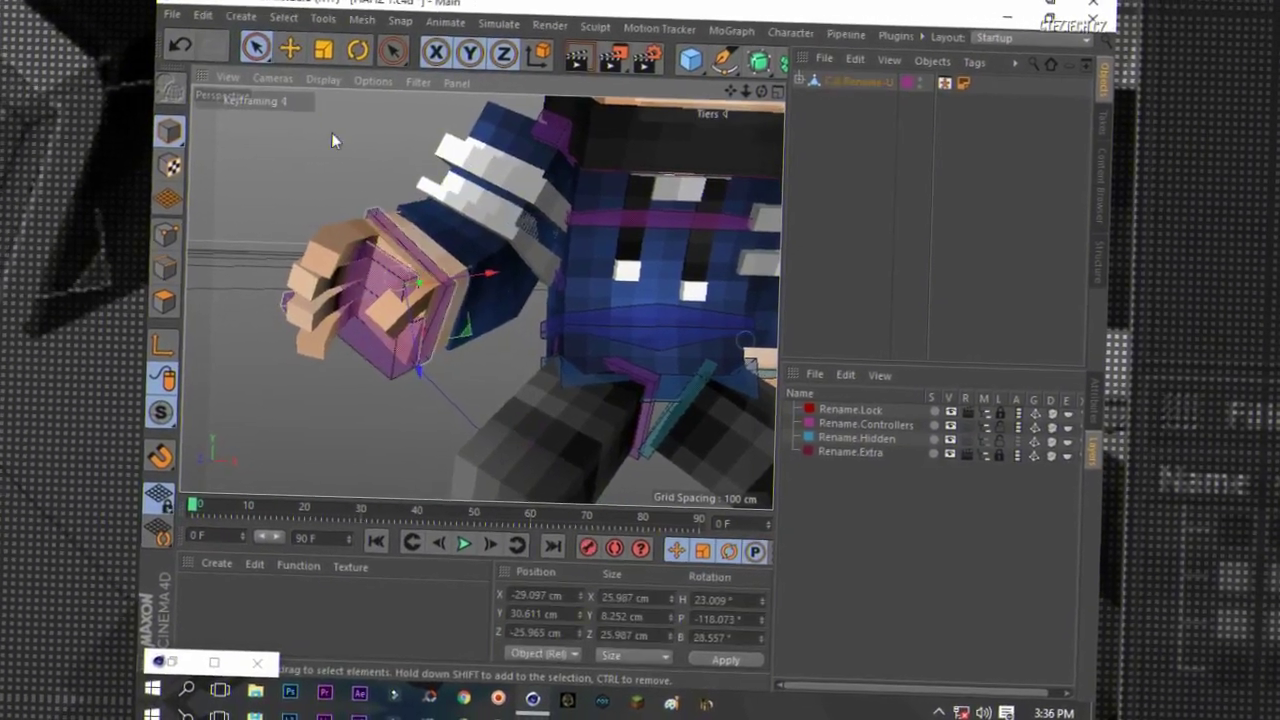
{"action": "key", "text": "r"}
{"action": "left_click_drag", "start_coordinate": [420, 280], "coordinate": [495, 344]}
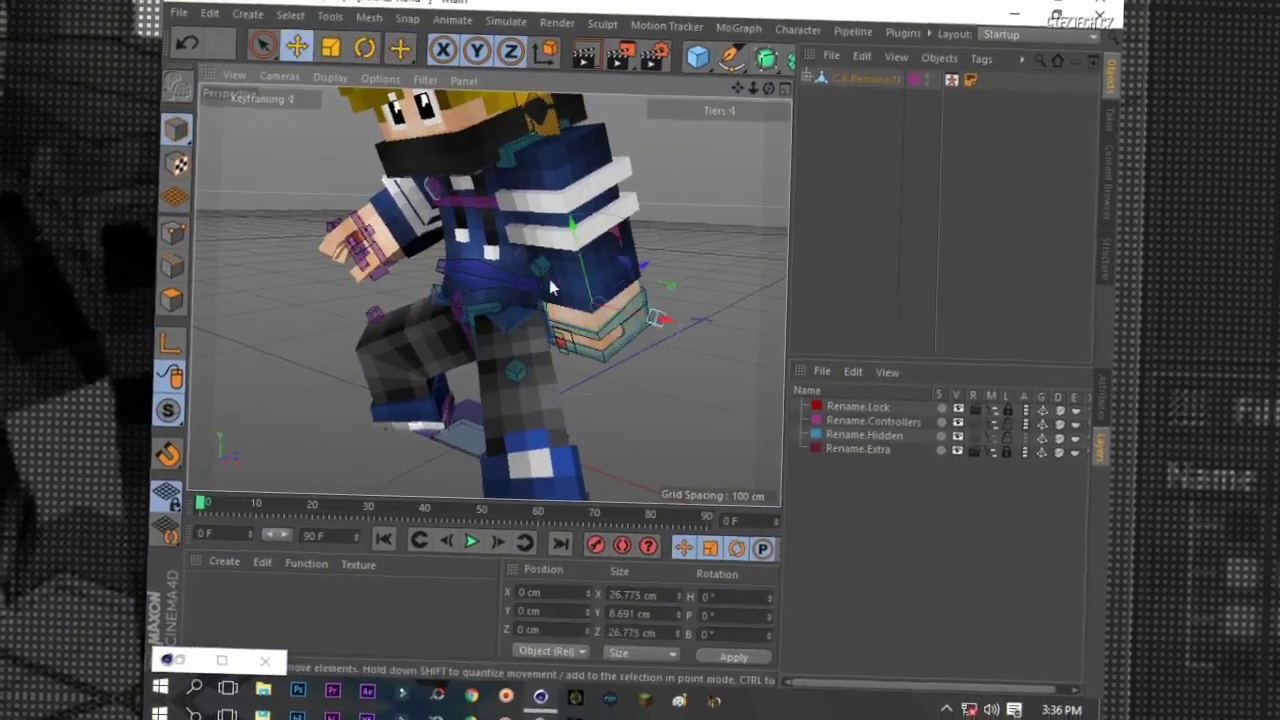
Raise and rotate the right-hand controller to a new angle
{"action": "left_click_drag", "start_coordinate": [551, 288], "coordinate": [493, 310], "text": "alt"}
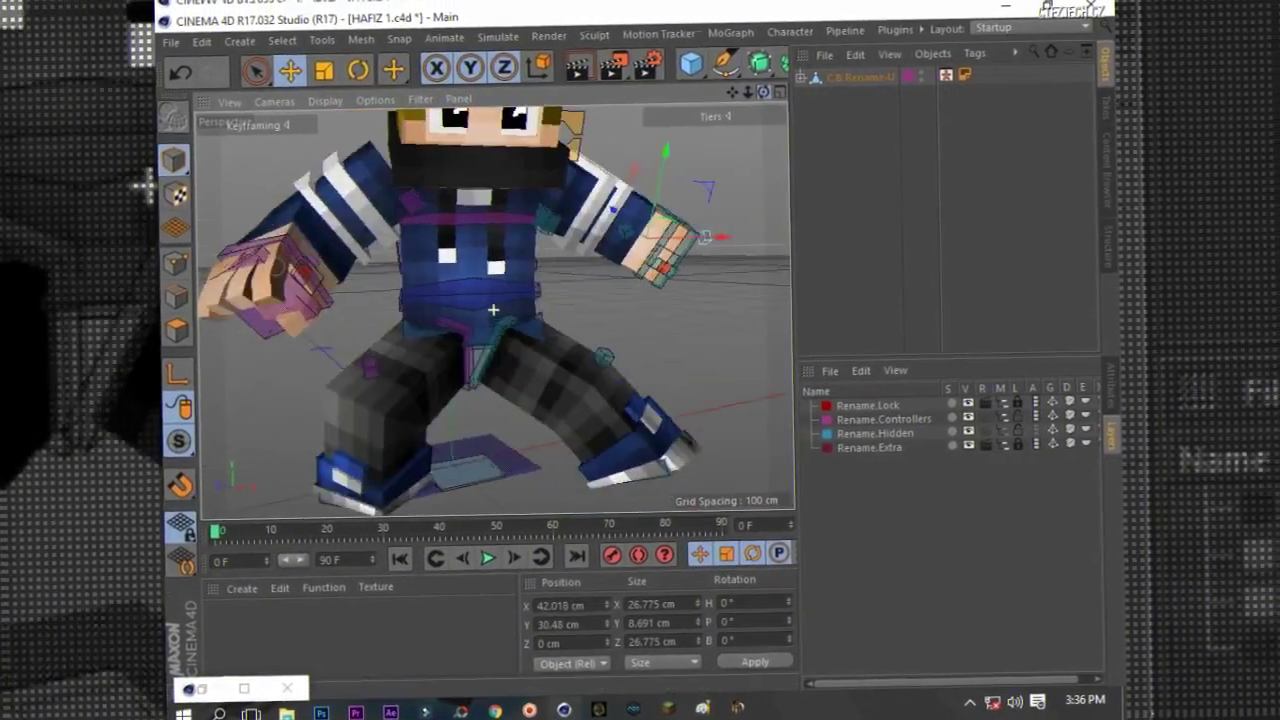
{"action": "left_click", "coordinate": [660, 245]}
{"action": "mouse_move", "coordinate": [602, 284]}
{"action": "left_mouse_down"}
{"action": "mouse_move", "coordinate": [620, 250]}
{"action": "mouse_move", "coordinate": [612, 258]}
{"action": "left_mouse_up"}
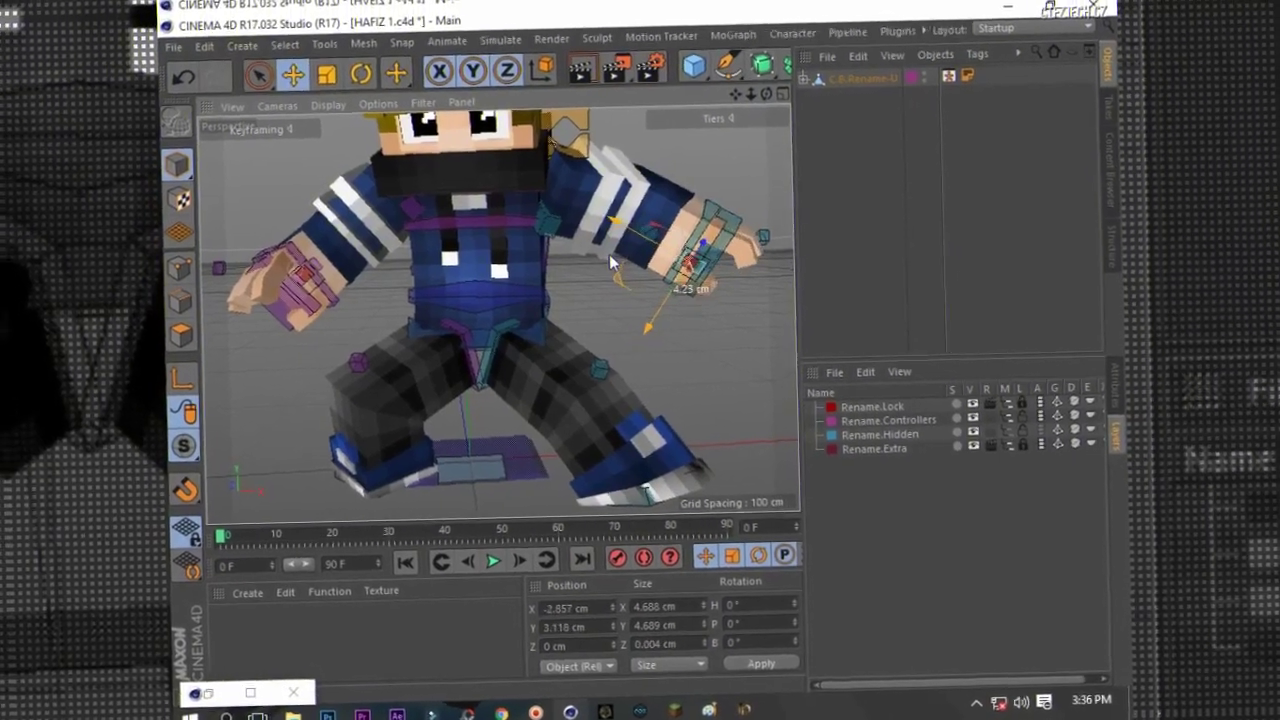
{"action": "left_click_drag", "start_coordinate": [612, 262], "coordinate": [658, 172]}
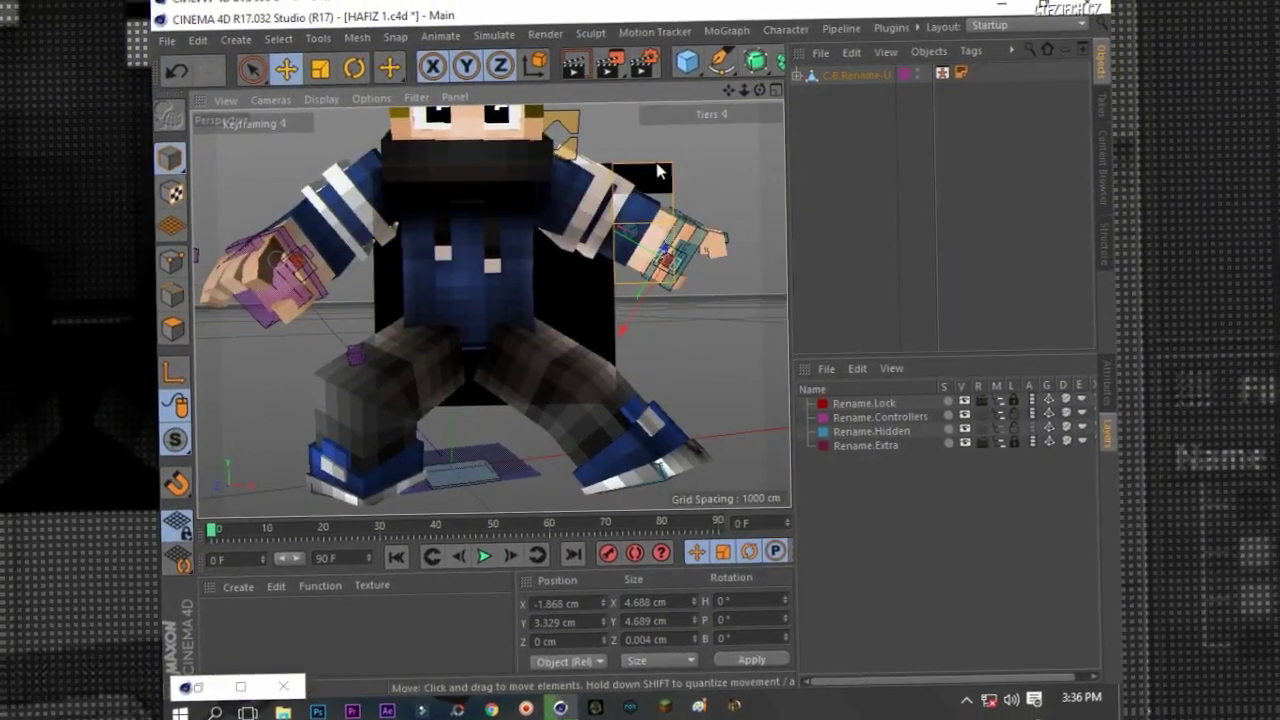
{"action": "key", "text": "r"}
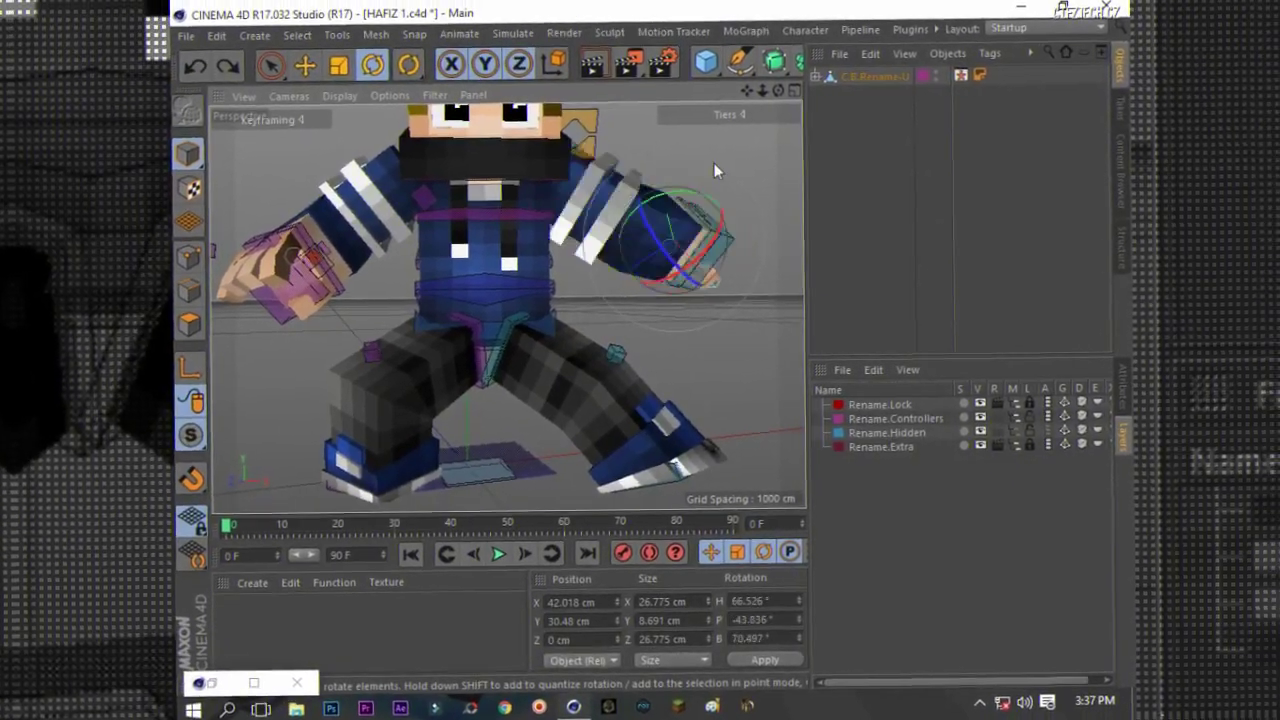
{"action": "left_click_drag", "start_coordinate": [714, 163], "coordinate": [655, 272]}
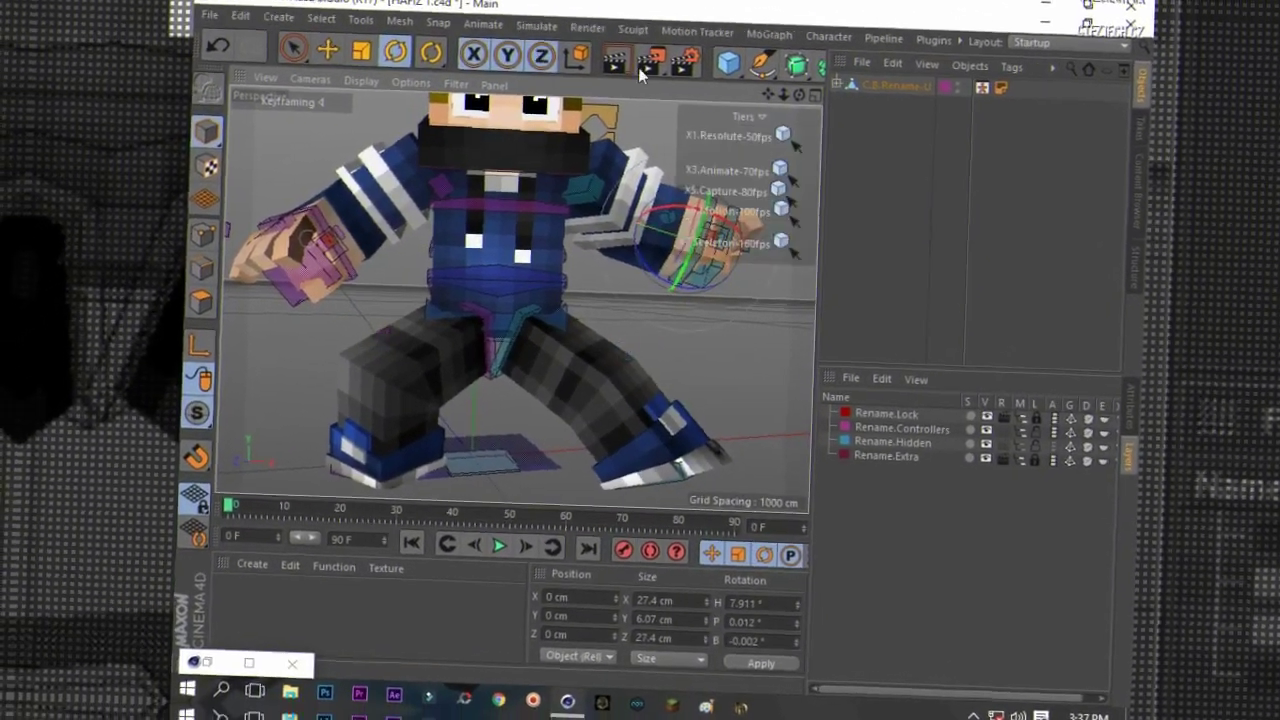
{"action": "left_click", "coordinate": [638, 67]}
Turn the character's head and preview a quick render
{"action": "left_click", "coordinate": [490, 240]}
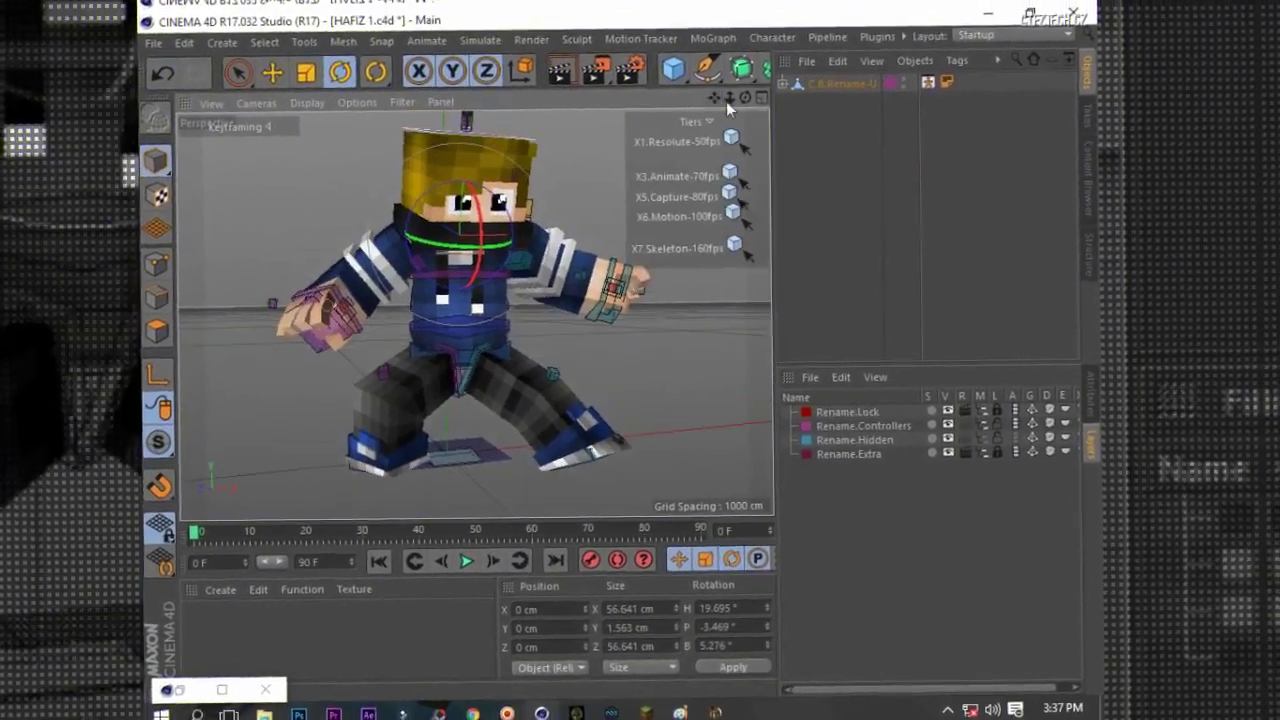
{"action": "mouse_move", "coordinate": [490, 240]}
{"action": "left_mouse_down"}
{"action": "mouse_move", "coordinate": [520, 215]}
{"action": "mouse_move", "coordinate": [500, 215]}
{"action": "left_mouse_up"}
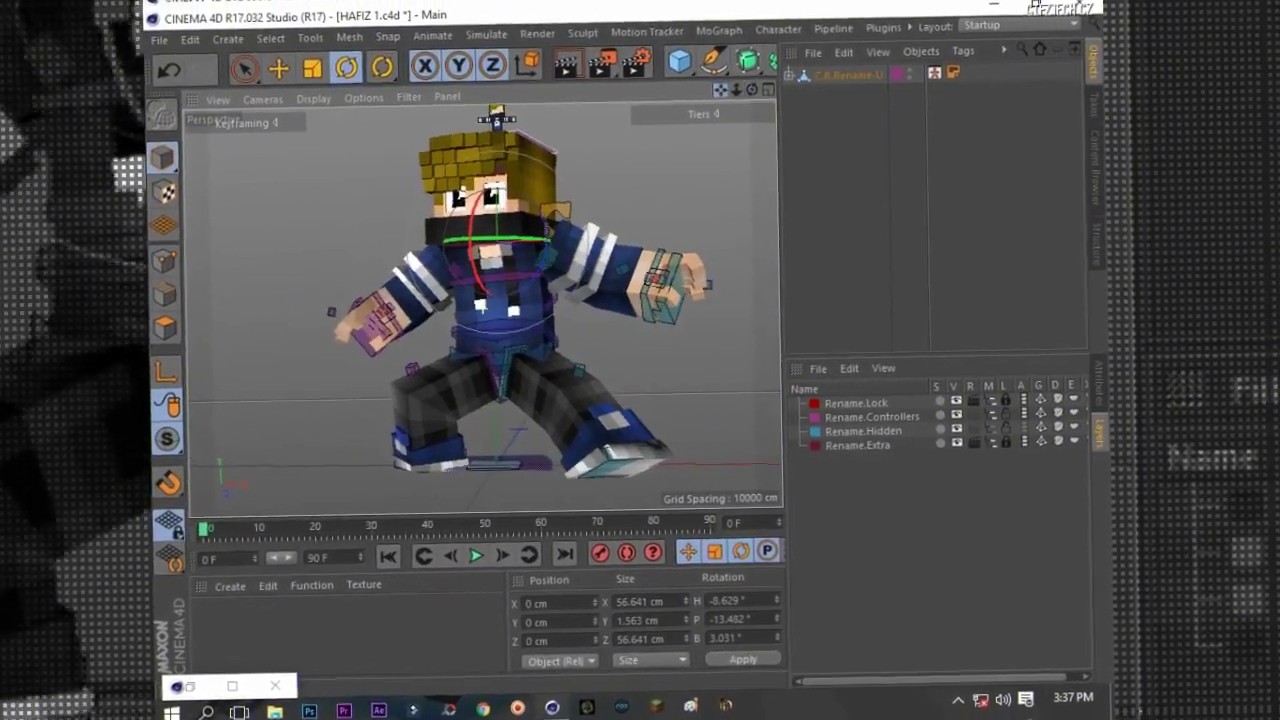
{"action": "left_click", "coordinate": [570, 68]}
Shift a facial rig controller about 6 cm
{"action": "left_click", "coordinate": [592, 148]}
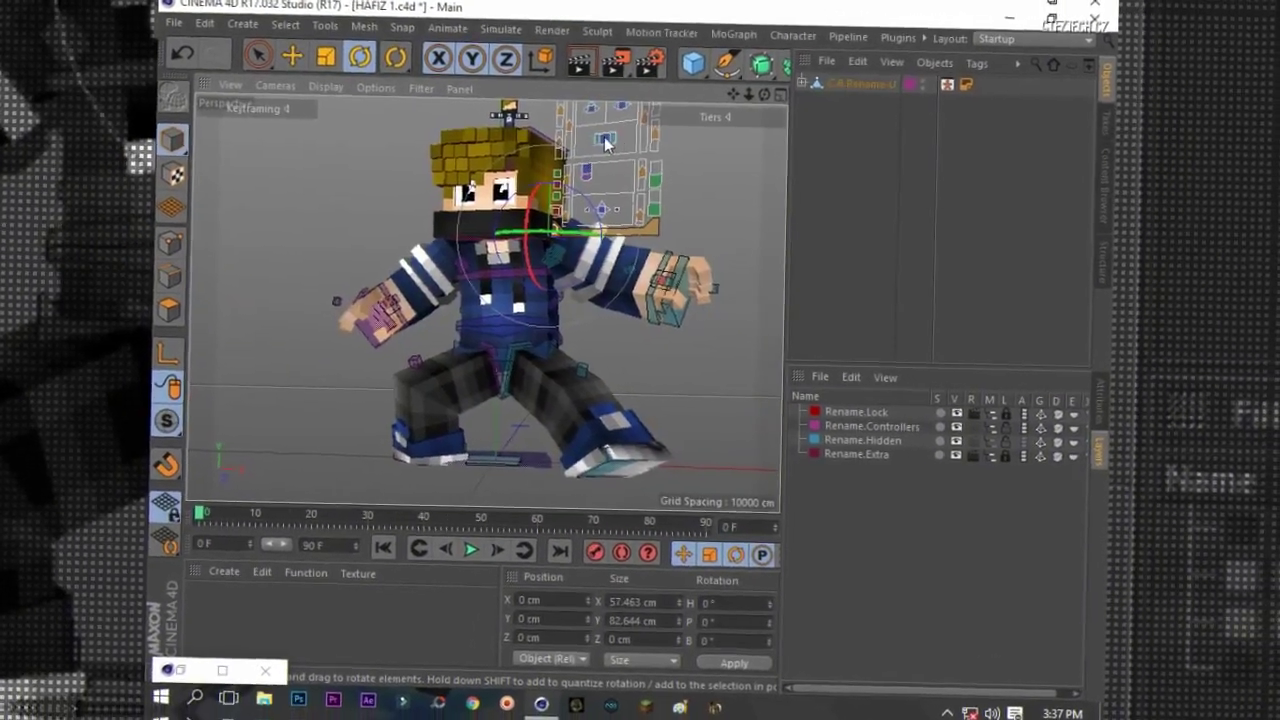
{"action": "key", "text": "e"}
{"action": "left_click", "coordinate": [605, 143]}
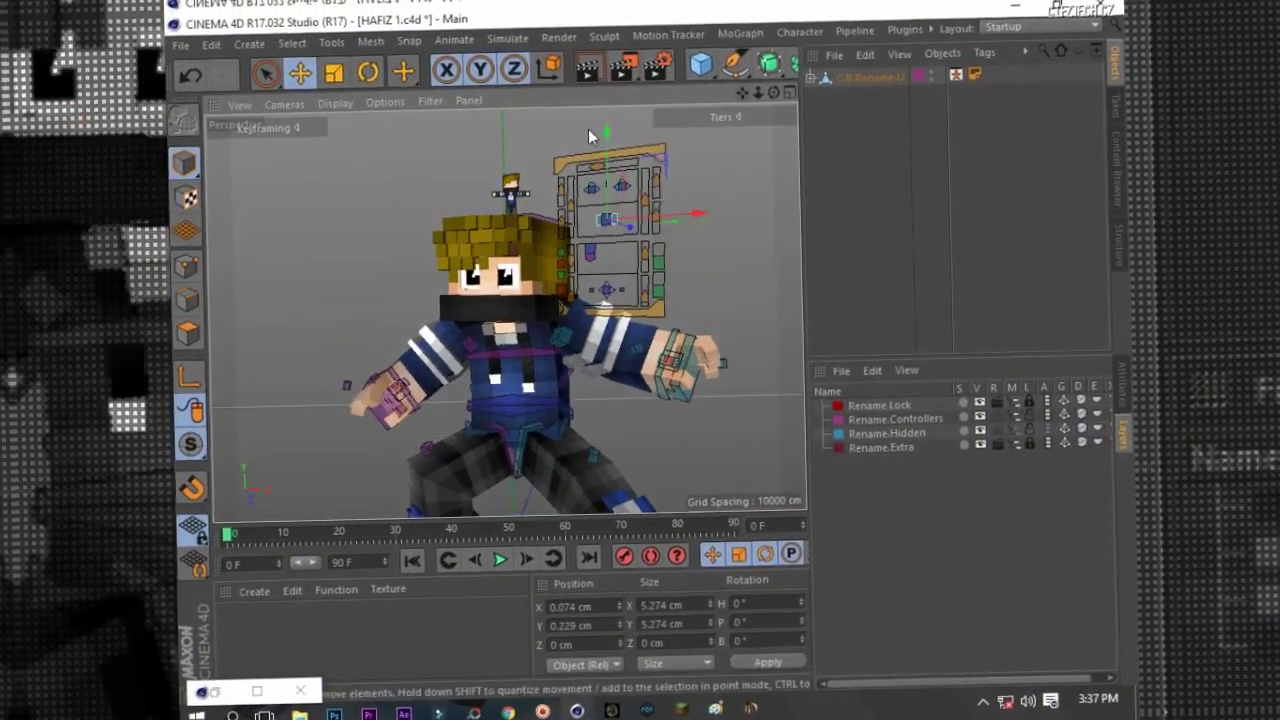
{"action": "left_click_drag", "start_coordinate": [643, 146], "coordinate": [671, 155]}
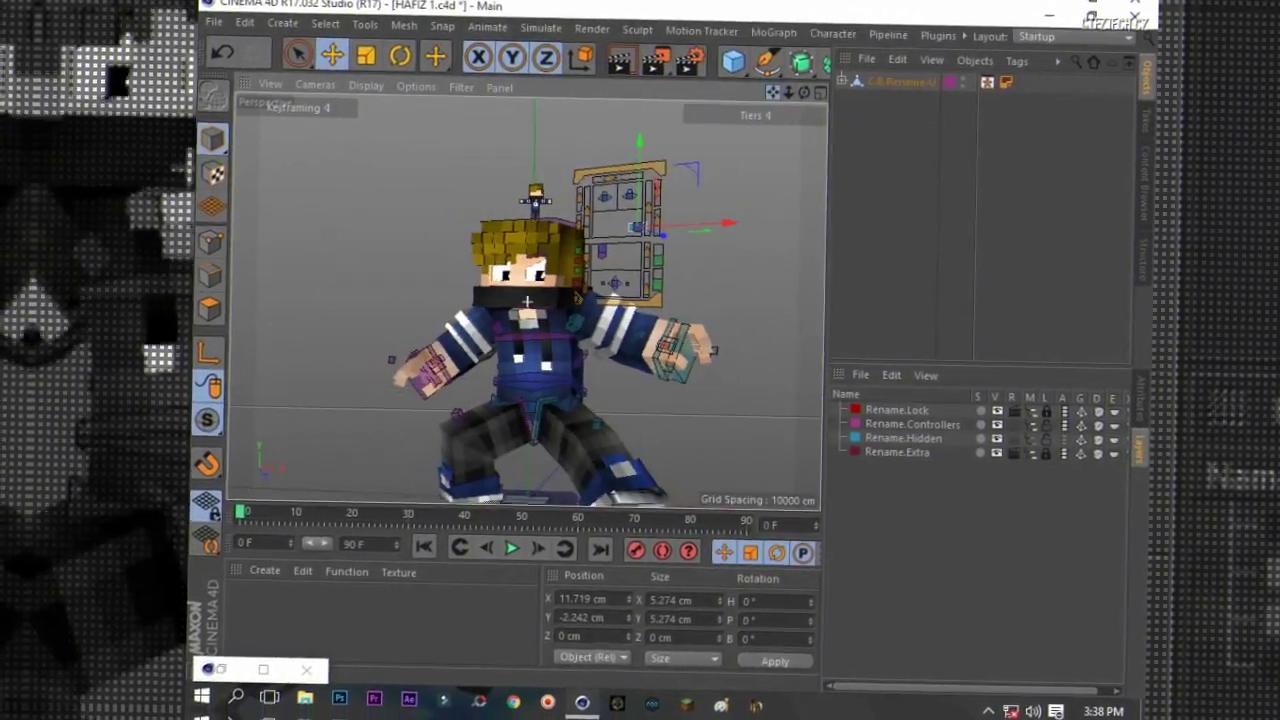
{"action": "left_click", "coordinate": [492, 457]}
Raise and rotate the right foot, then check it with a Ctrl+R render
{"action": "key", "text": "r"}
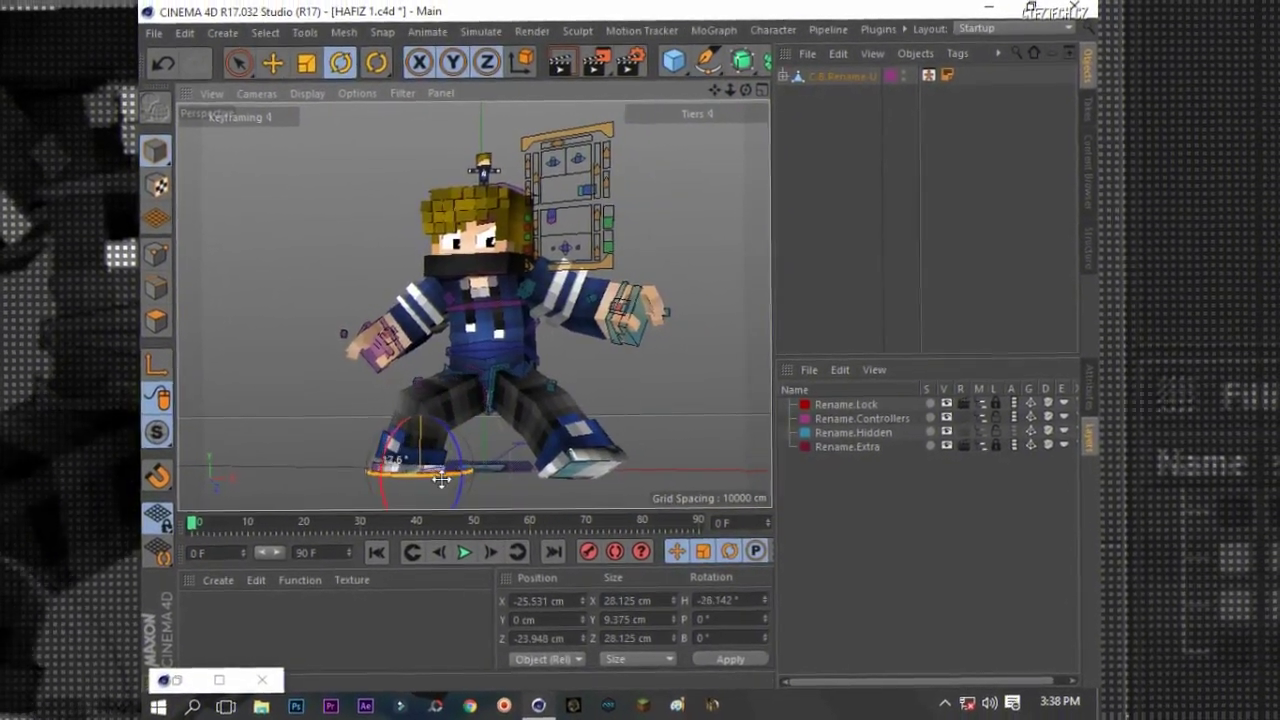
{"action": "left_click", "coordinate": [587, 460]}
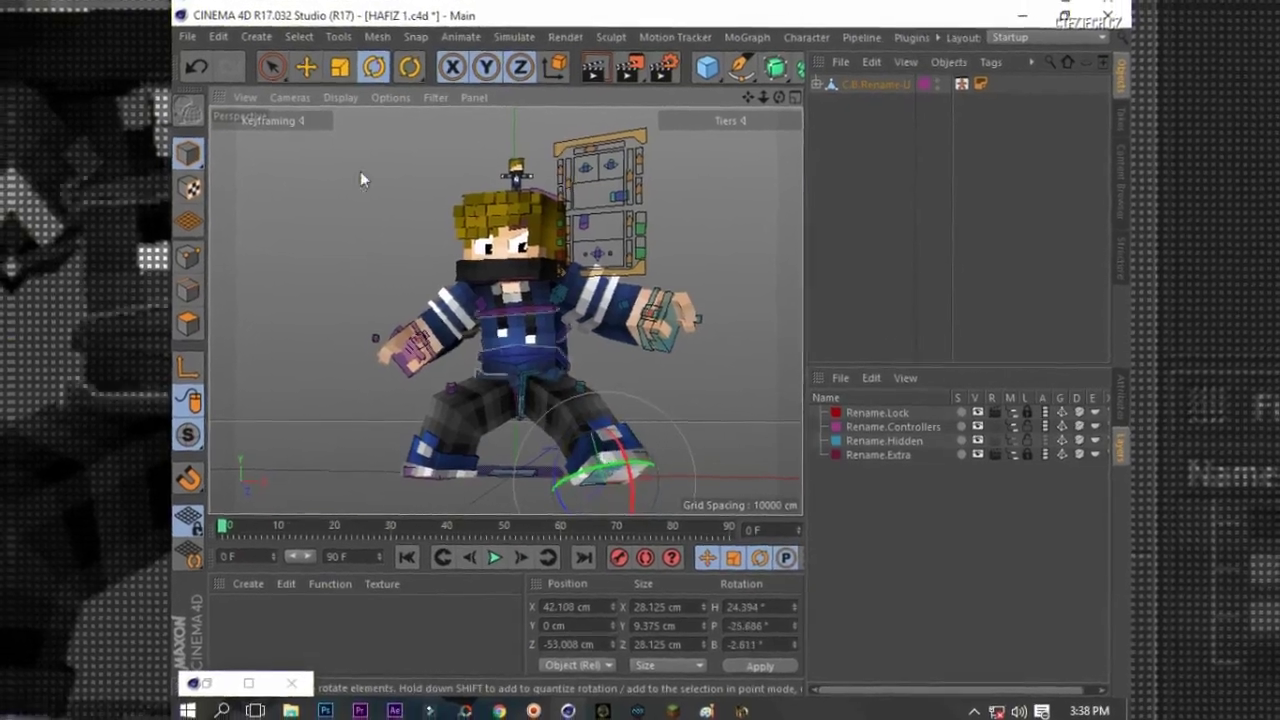
{"action": "key", "text": "e"}
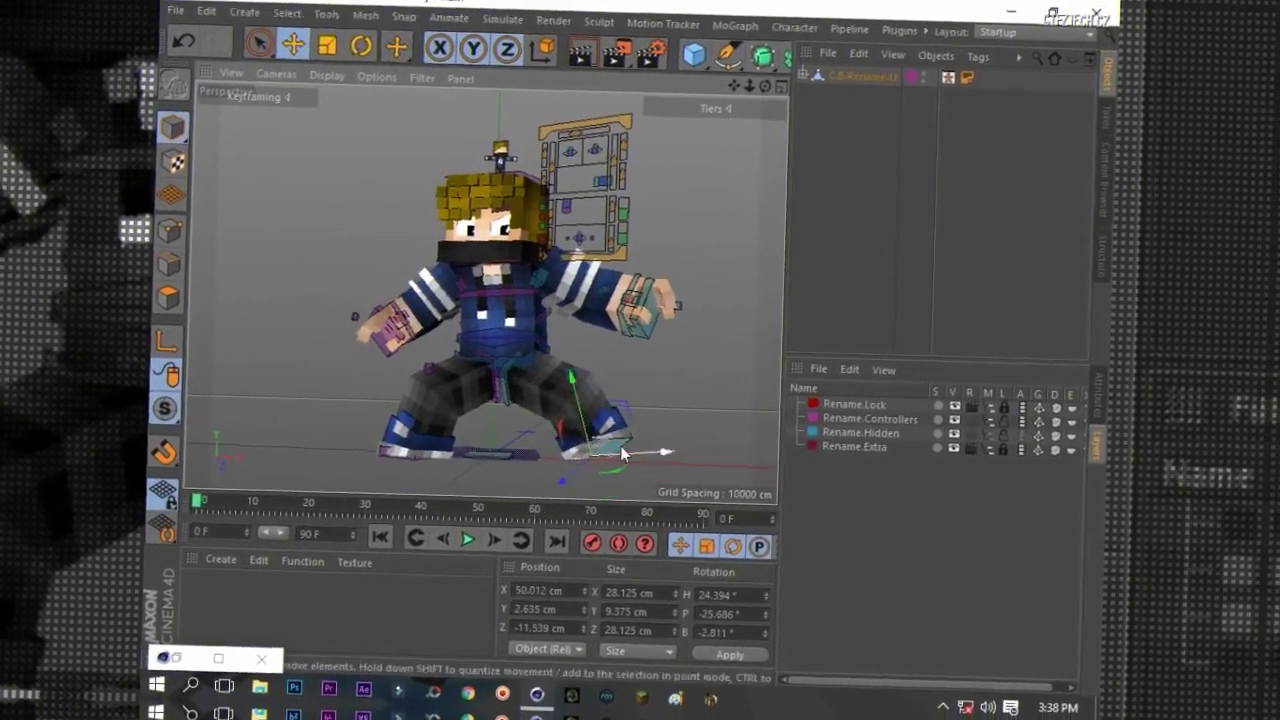
{"action": "mouse_move", "coordinate": [620, 470]}
{"action": "left_mouse_down"}
{"action": "mouse_move", "coordinate": [585, 468]}
{"action": "mouse_move", "coordinate": [613, 466]}
{"action": "mouse_move", "coordinate": [595, 449]}
{"action": "mouse_move", "coordinate": [614, 440]}
{"action": "left_mouse_up"}
{"action": "key", "text": "r"}
{"action": "key", "text": "ctrl+r"}
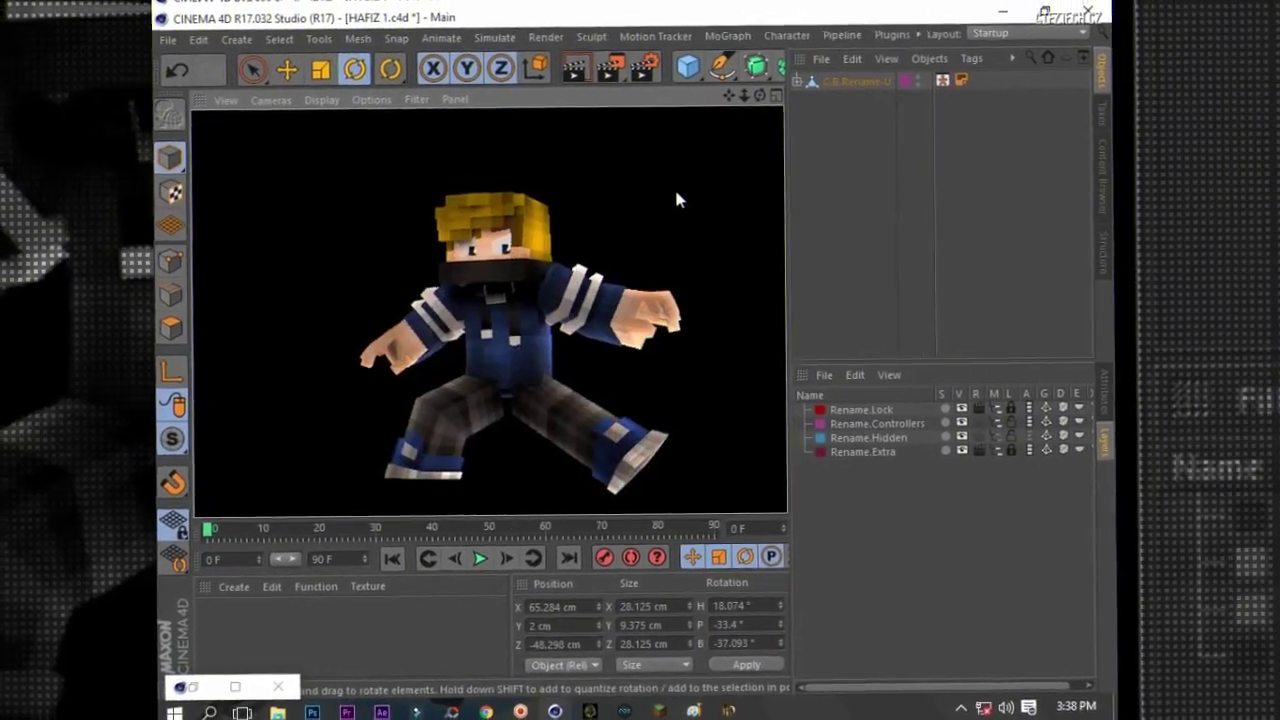
{"action": "left_click", "coordinate": [674, 186]}
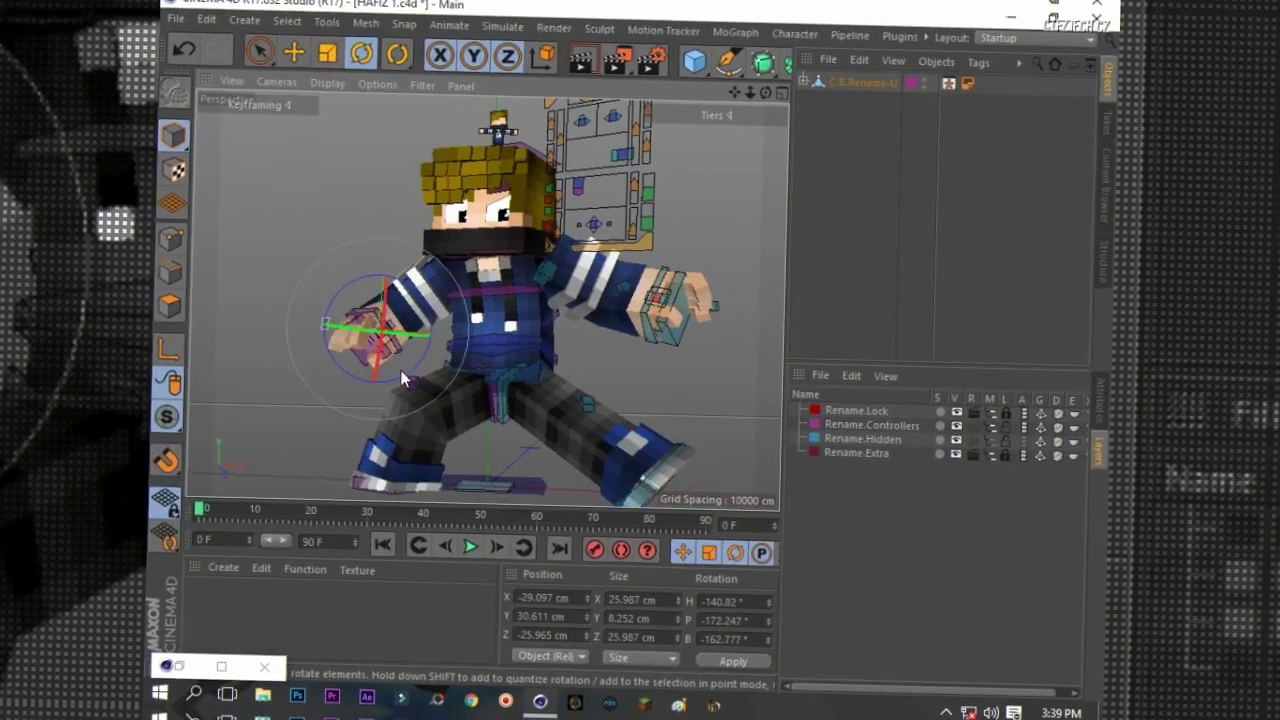
Rotate the left hand and move the right hand outward near shoulder height
{"action": "left_click_drag", "start_coordinate": [399, 350], "coordinate": [450, 362]}
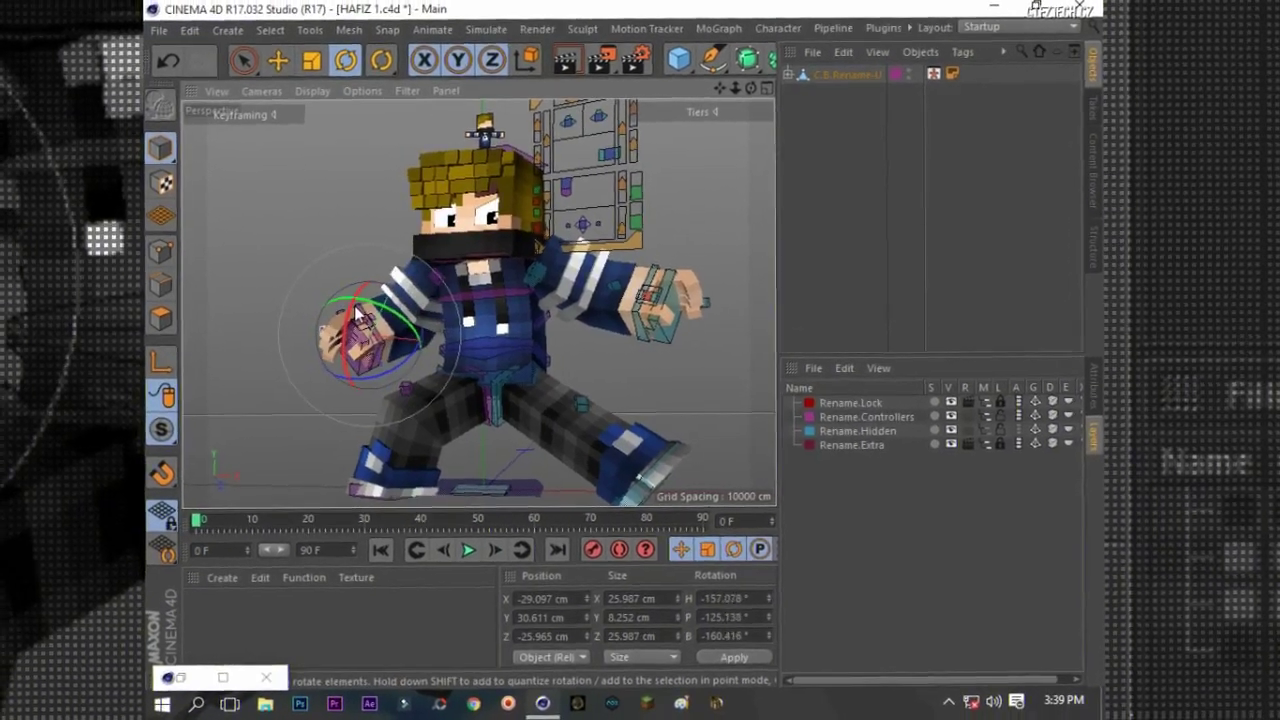
{"action": "key", "text": "e"}
{"action": "left_click", "coordinate": [612, 68]}
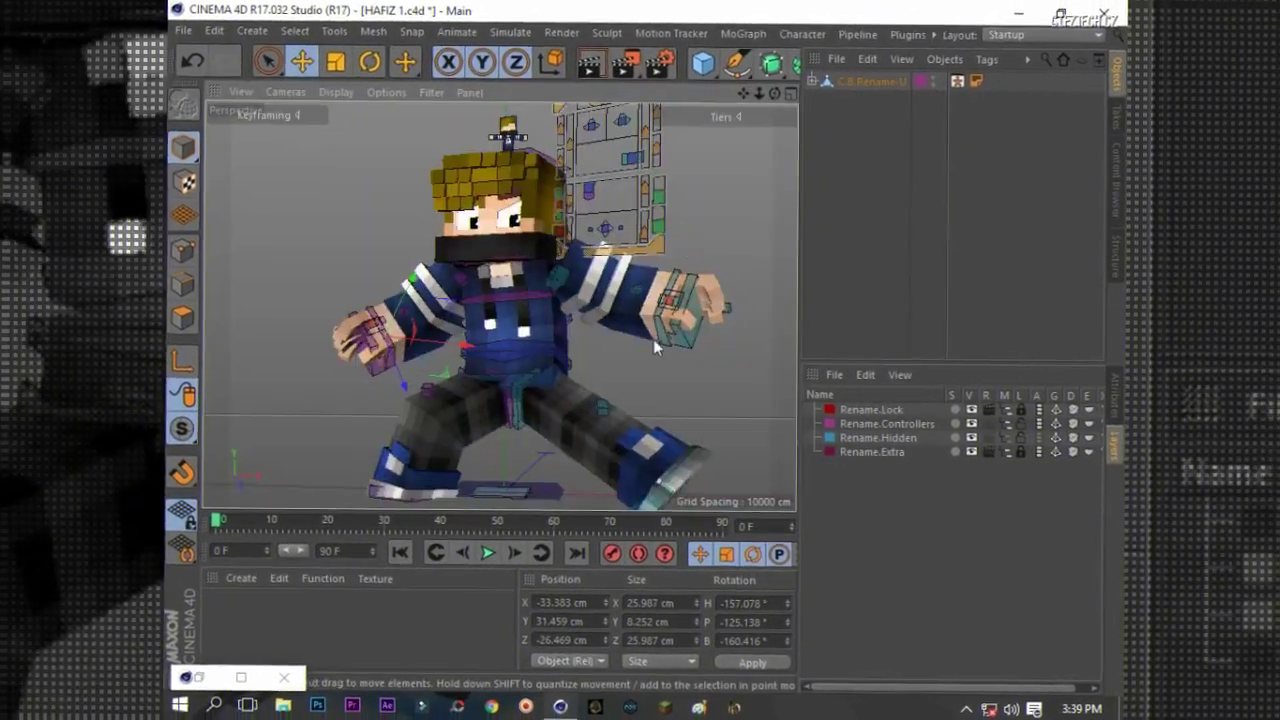
{"action": "left_click", "coordinate": [658, 290]}
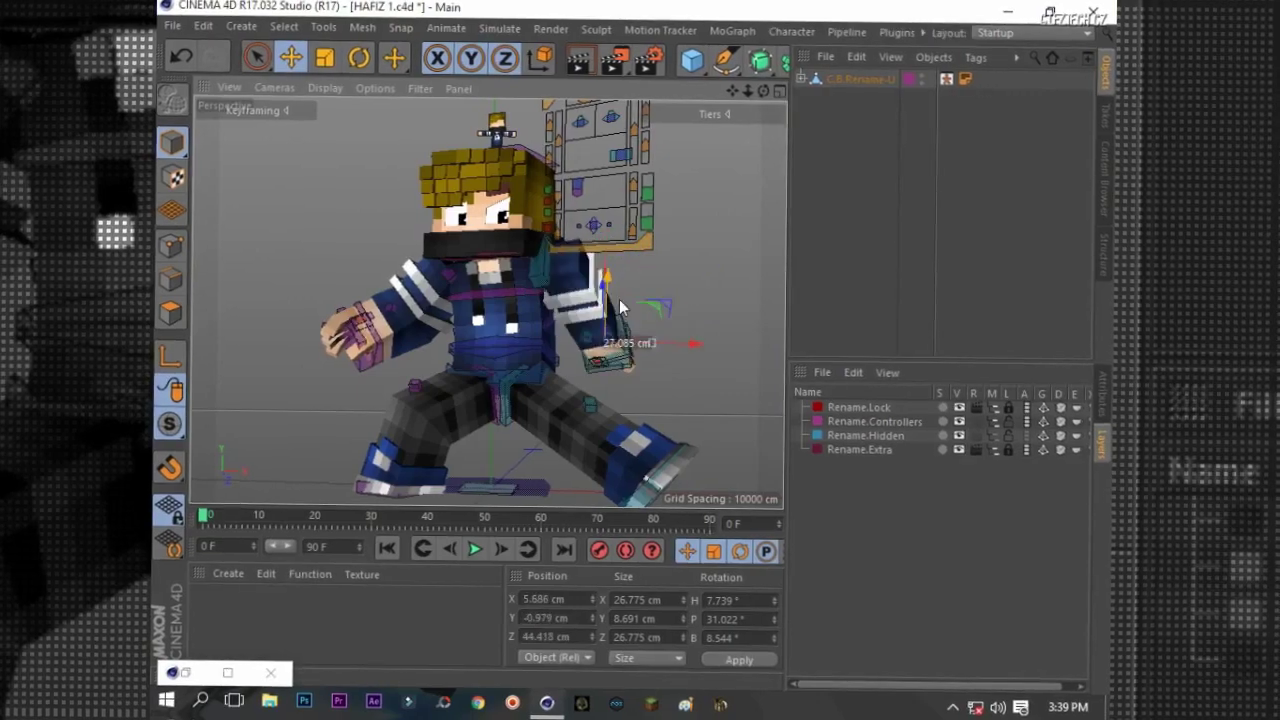
{"action": "mouse_move", "coordinate": [619, 299]}
{"action": "left_mouse_down"}
{"action": "mouse_move", "coordinate": [700, 386]}
{"action": "mouse_move", "coordinate": [677, 217]}
{"action": "mouse_move", "coordinate": [679, 229]}
{"action": "left_mouse_up"}
{"action": "key", "text": "ctrl+r"}
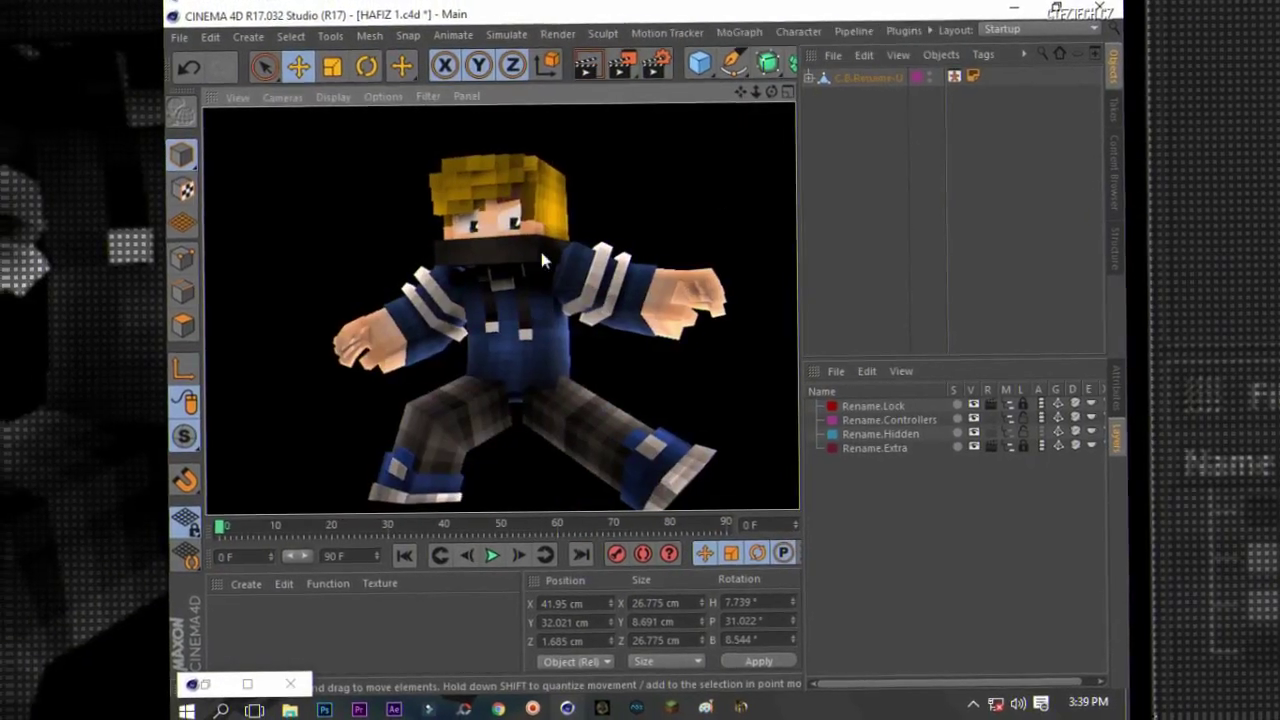
Tilt the head further and check the finished pose with a Ctrl+R render
{"action": "left_click", "coordinate": [541, 254]}
{"action": "key", "text": "r"}
{"action": "left_click_drag", "start_coordinate": [528, 280], "coordinate": [562, 250]}
{"action": "key", "text": "ctrl+r"}
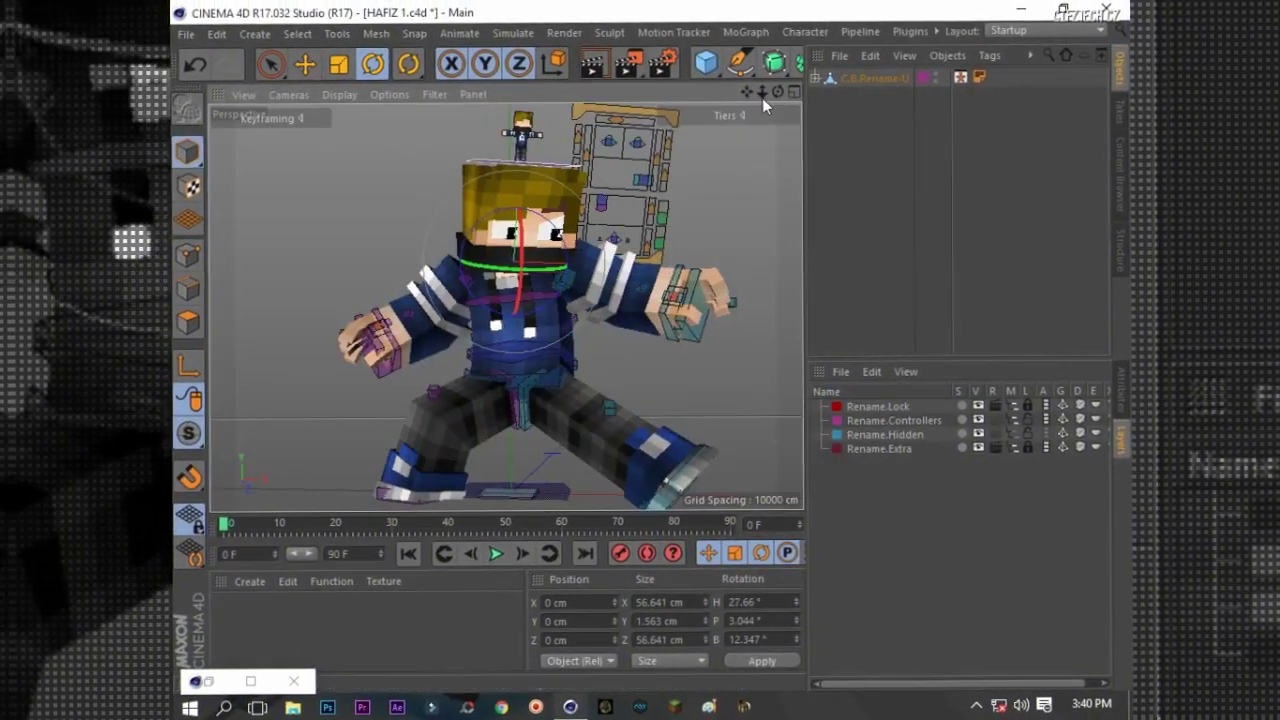
Set the render output width, save file name 'HAFIZ111' and 4x4 minimum anti-aliasing
{"action": "key", "text": "ctrl+b"}
{"action": "double_click", "coordinate": [474, 99]}
{"action": "type", "text": "1366"}
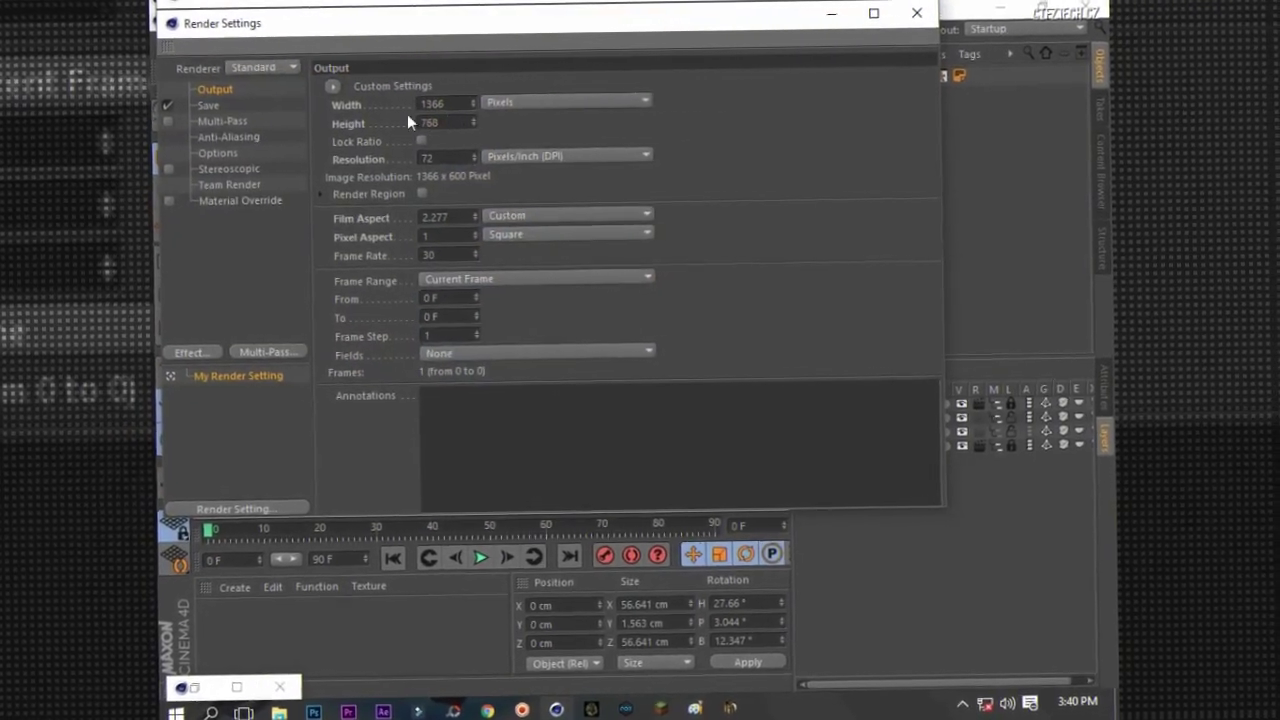
{"action": "left_click", "coordinate": [222, 104]}
{"action": "left_click", "coordinate": [877, 123]}
{"action": "type", "text": "HAFIZ111"}
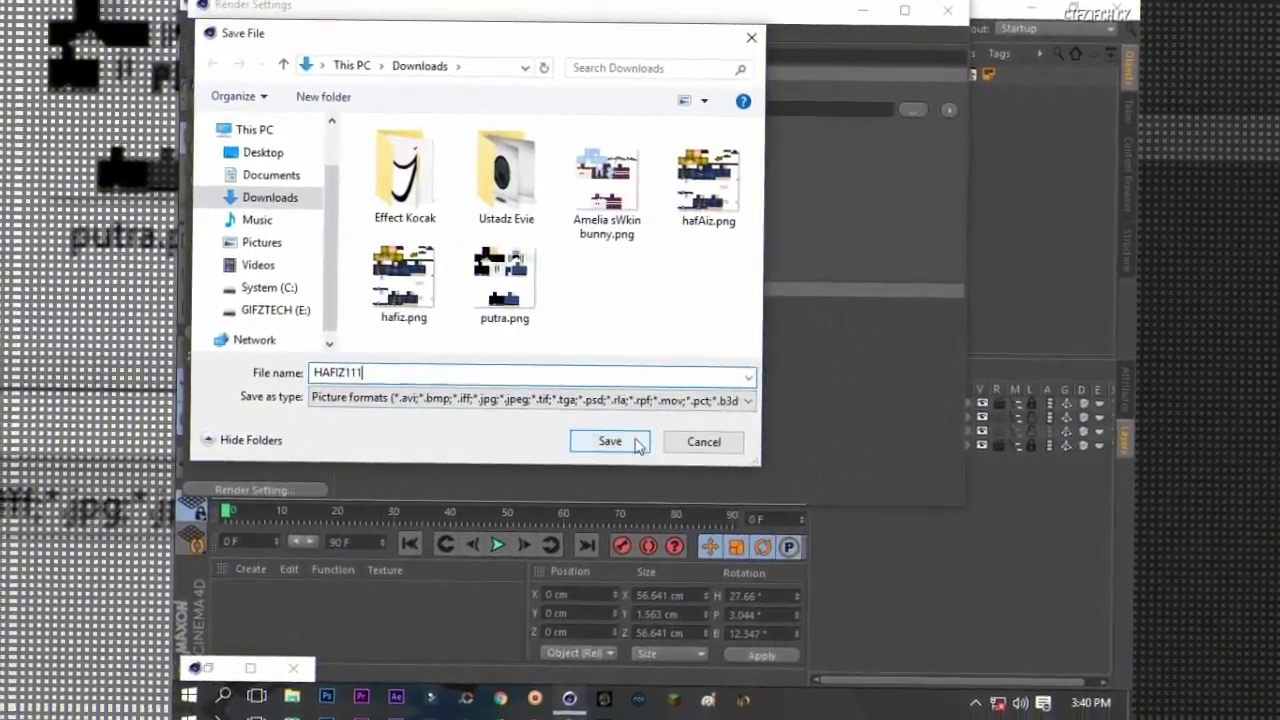
{"action": "left_click", "coordinate": [594, 440]}
{"action": "left_click", "coordinate": [221, 153]}
{"action": "left_click", "coordinate": [495, 167]}
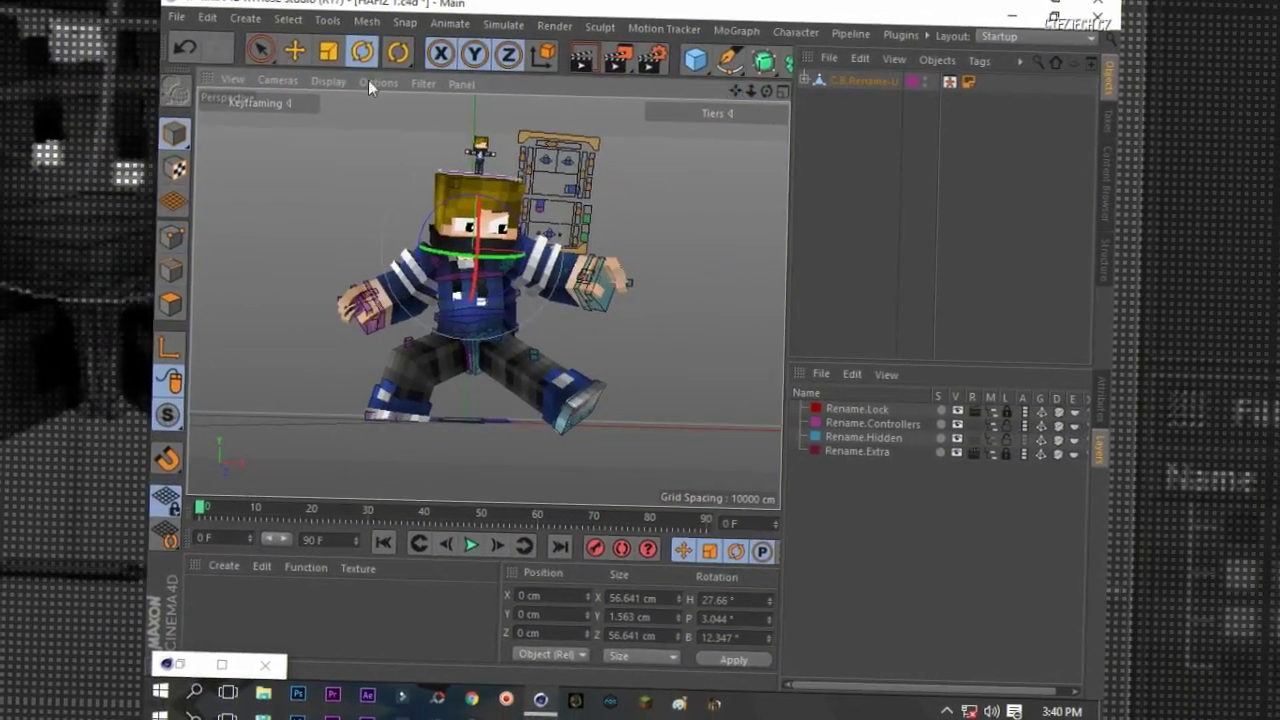
Add a Background object with a new green material, then render the scene
{"action": "left_click", "coordinate": [245, 18]}
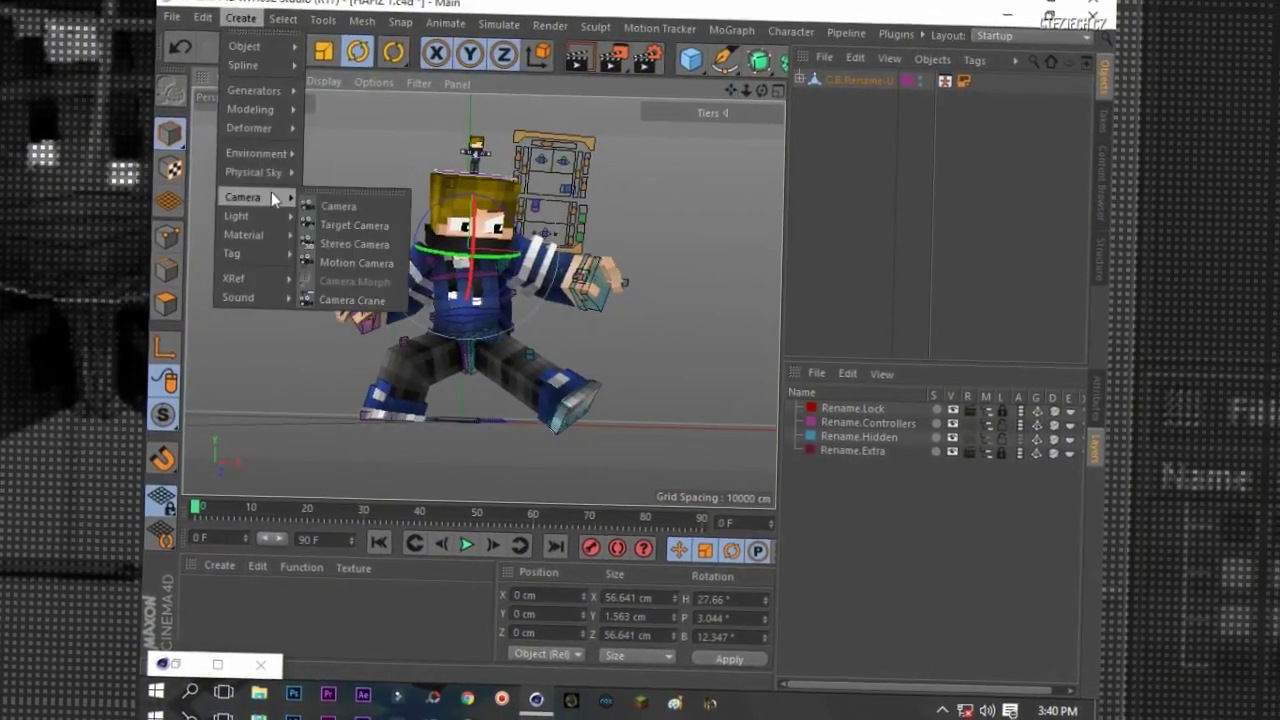
{"action": "left_click", "coordinate": [357, 257]}
{"action": "double_click", "coordinate": [363, 626]}
{"action": "double_click", "coordinate": [237, 630]}
{"action": "left_click_drag", "start_coordinate": [855, 267], "coordinate": [830, 267]}
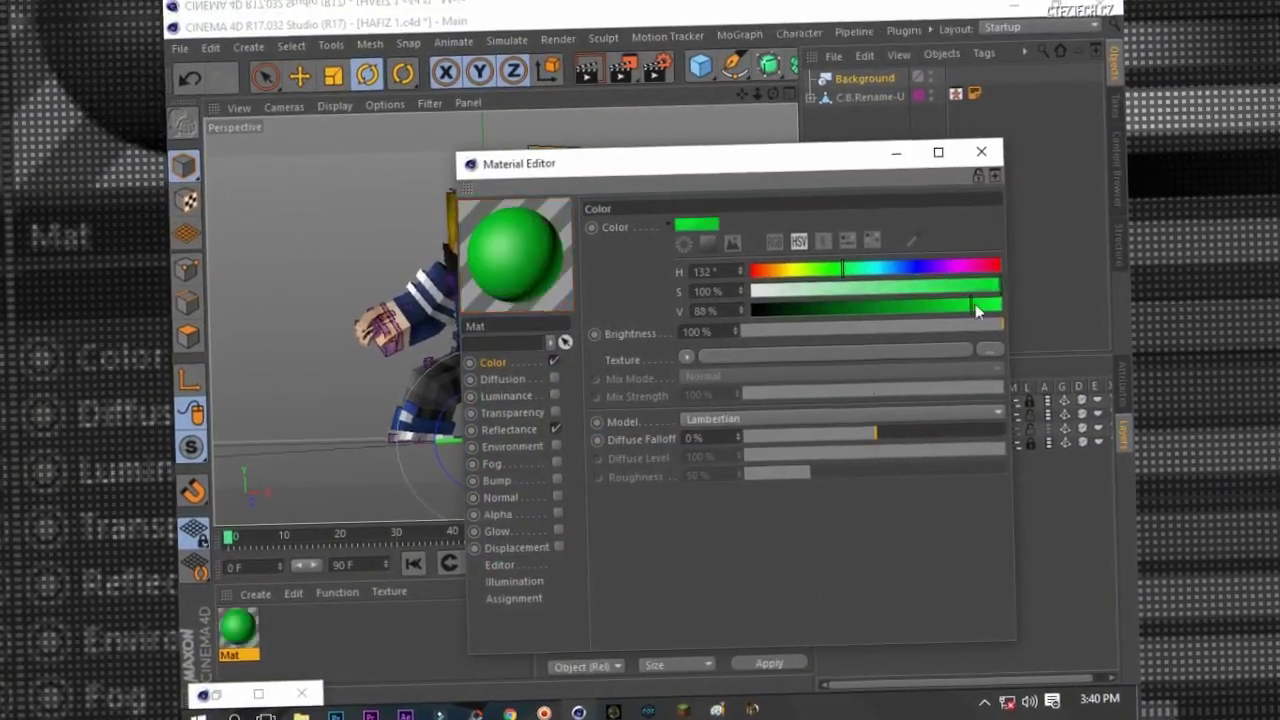
{"action": "left_click", "coordinate": [978, 147]}
{"action": "left_click", "coordinate": [618, 67]}
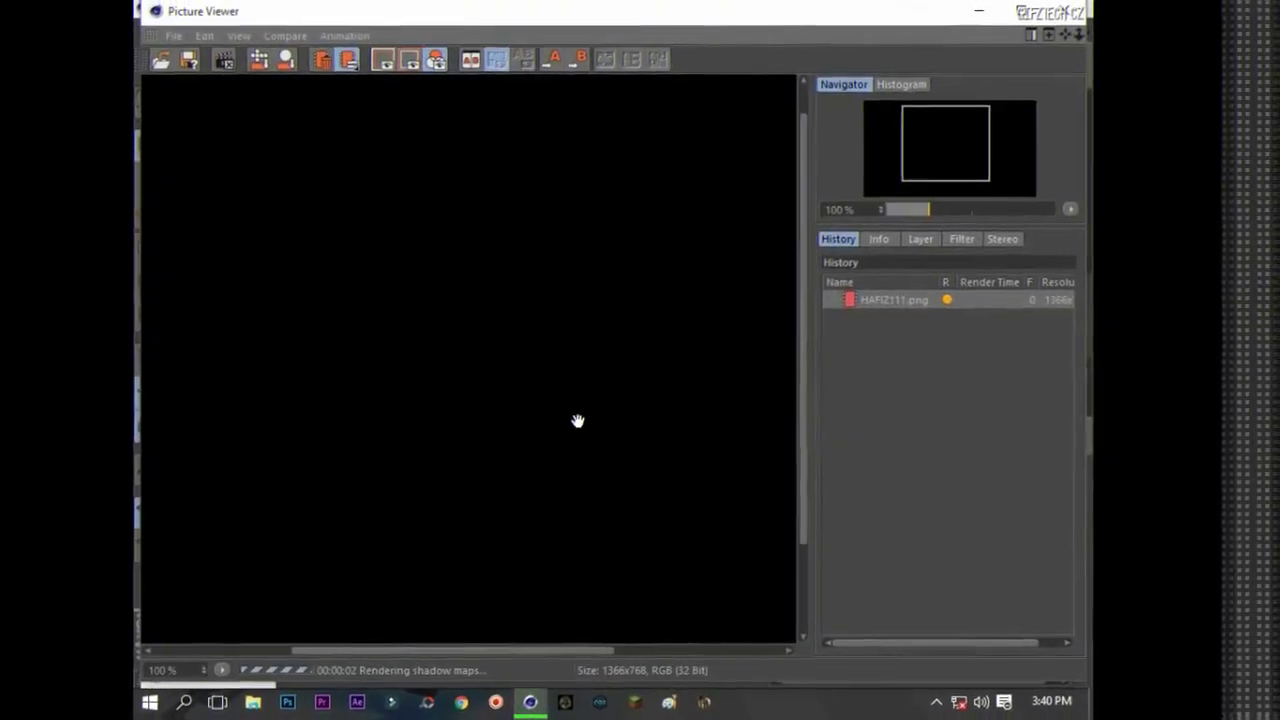
Shift the character's mouth colour toward teal and render again
{"action": "left_click", "coordinate": [505, 210]}
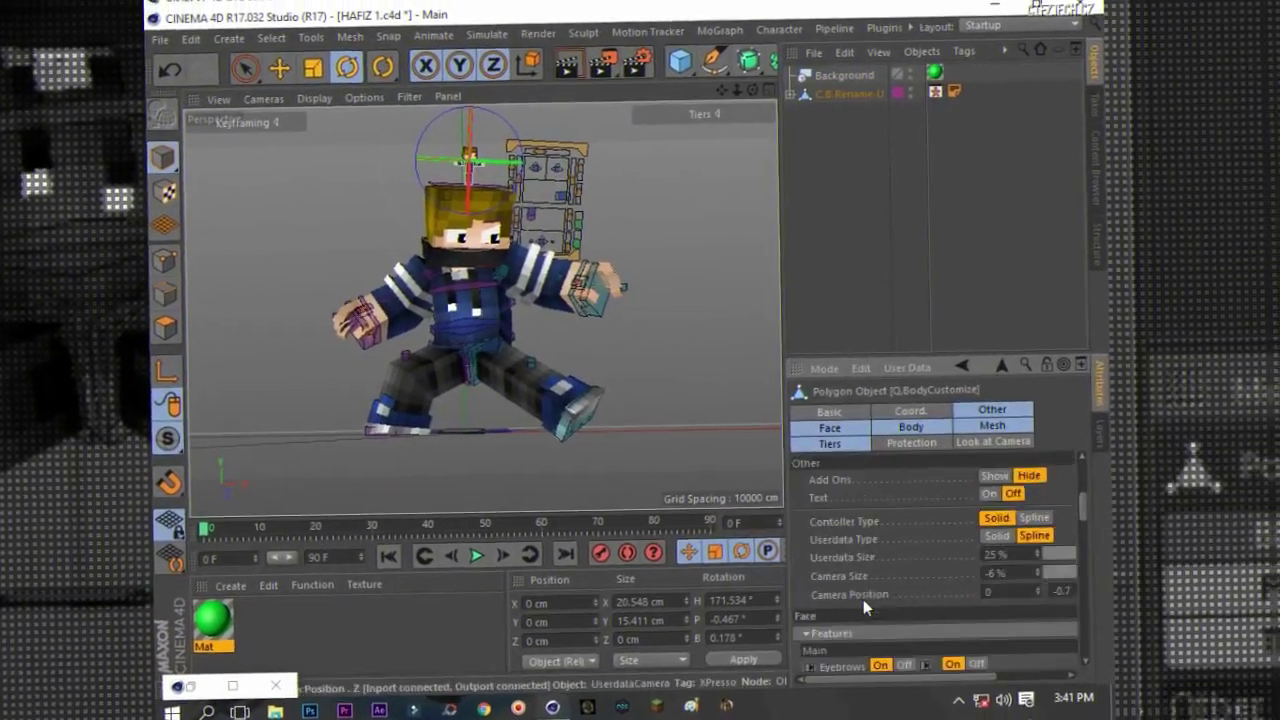
{"action": "scroll", "coordinate": [880, 600], "scroll_direction": "down", "scroll_amount": 5}
{"action": "left_click", "coordinate": [846, 602]}
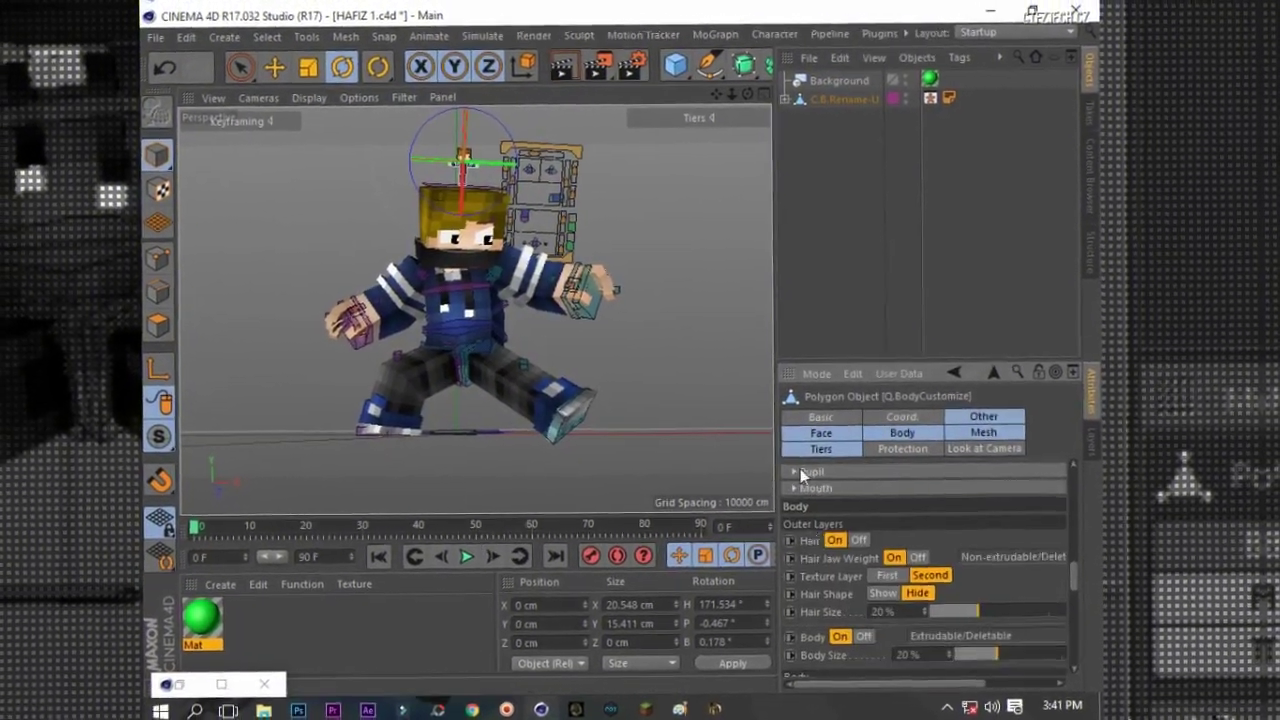
{"action": "left_click", "coordinate": [800, 468]}
{"action": "left_click_drag", "start_coordinate": [935, 584], "coordinate": [886, 563]}
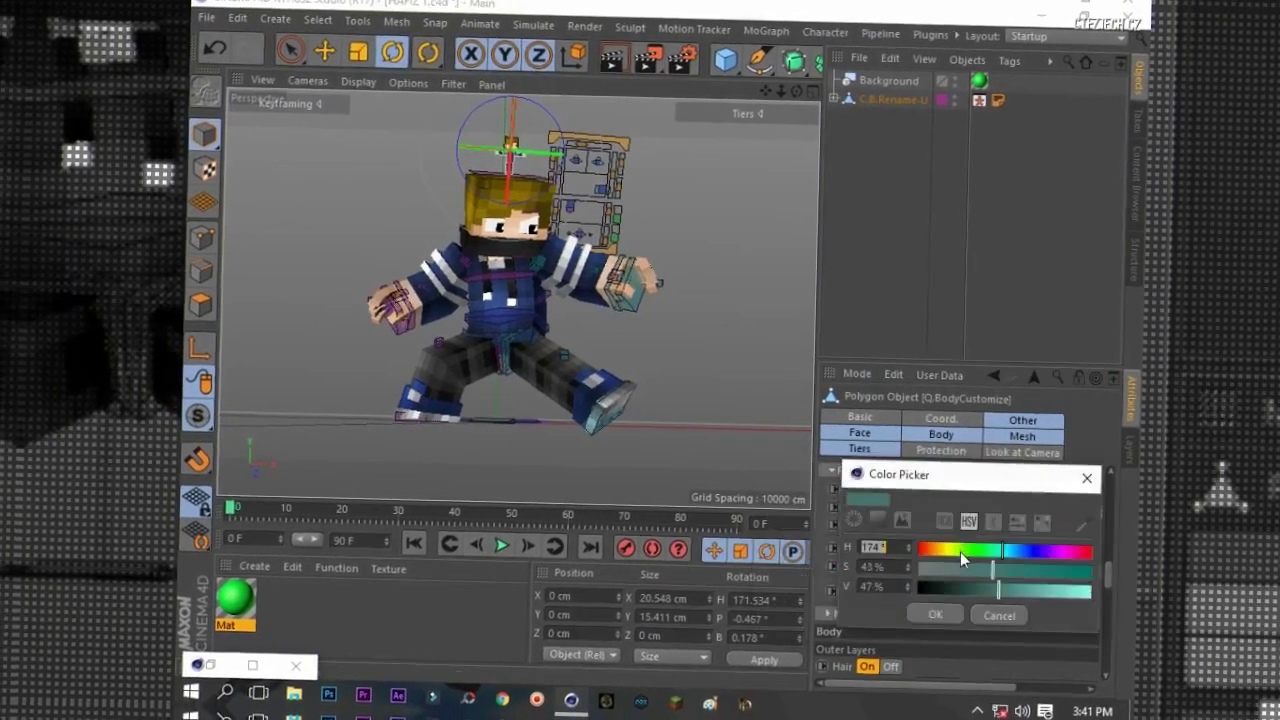
{"action": "left_click", "coordinate": [849, 620]}
{"action": "left_click", "coordinate": [642, 58]}
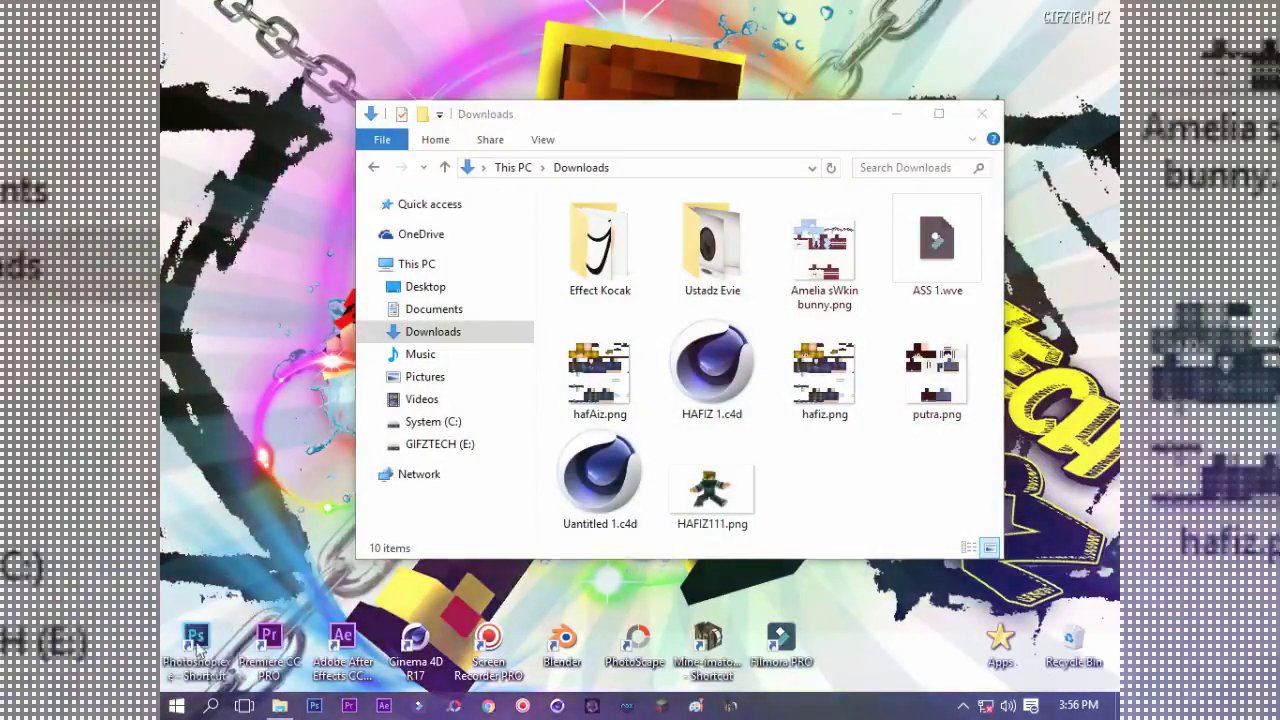
Launch Photoshop and create a blank white Untitled-1 document
{"action": "double_click", "coordinate": [197, 645]}
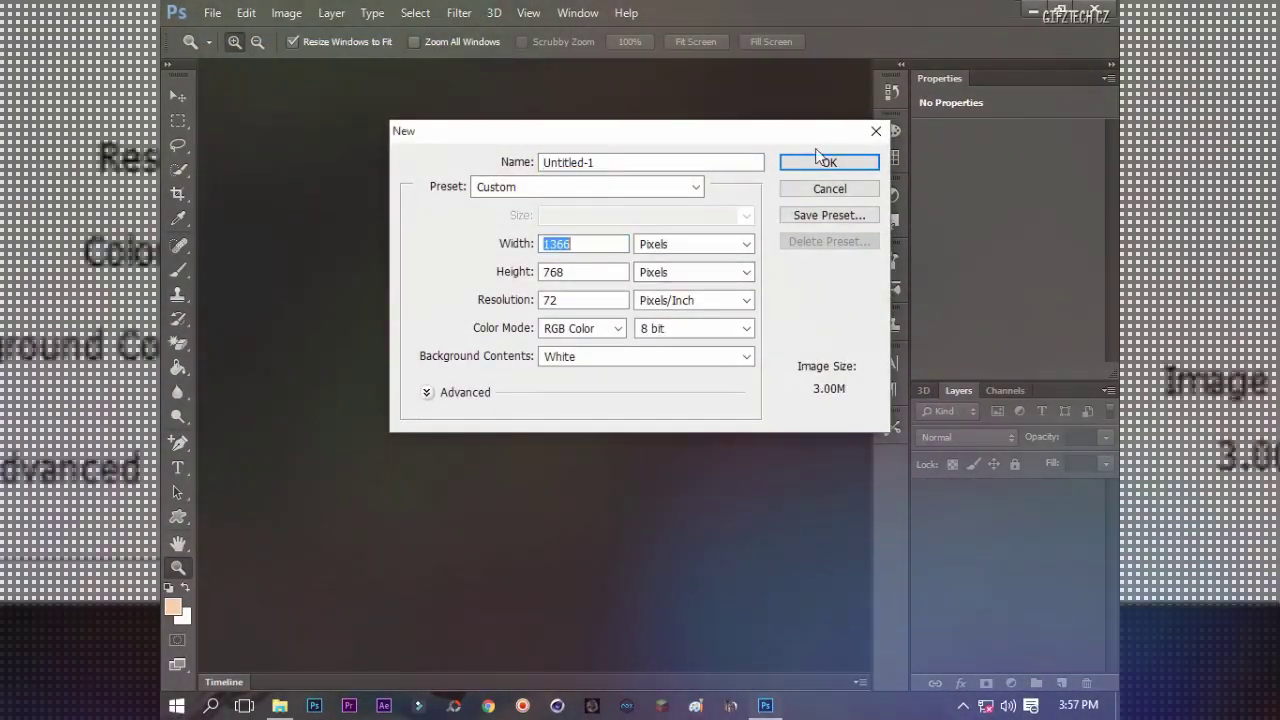
{"action": "left_click", "coordinate": [818, 158]}
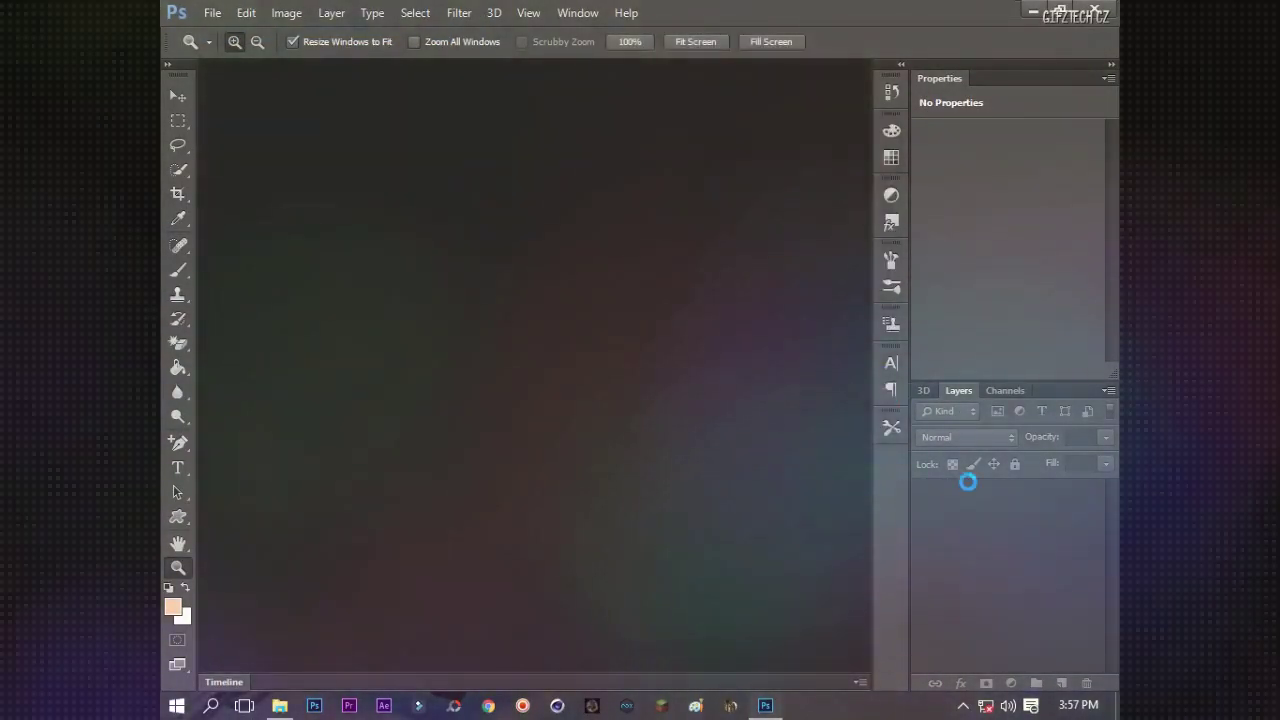
Try a colour overlay and a Chisel Soft bevel with a triple-peak gloss contour
{"action": "left_click", "coordinate": [968, 497]}
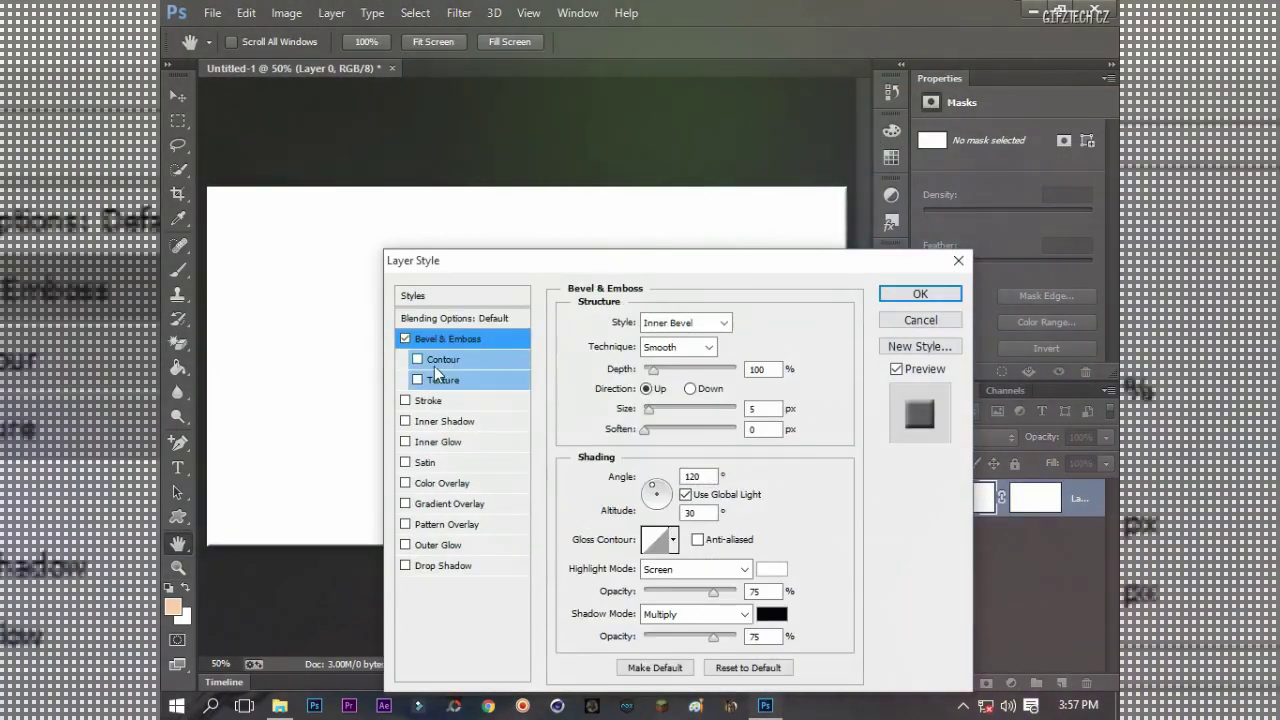
{"action": "left_click", "coordinate": [405, 483]}
{"action": "left_click", "coordinate": [678, 346]}
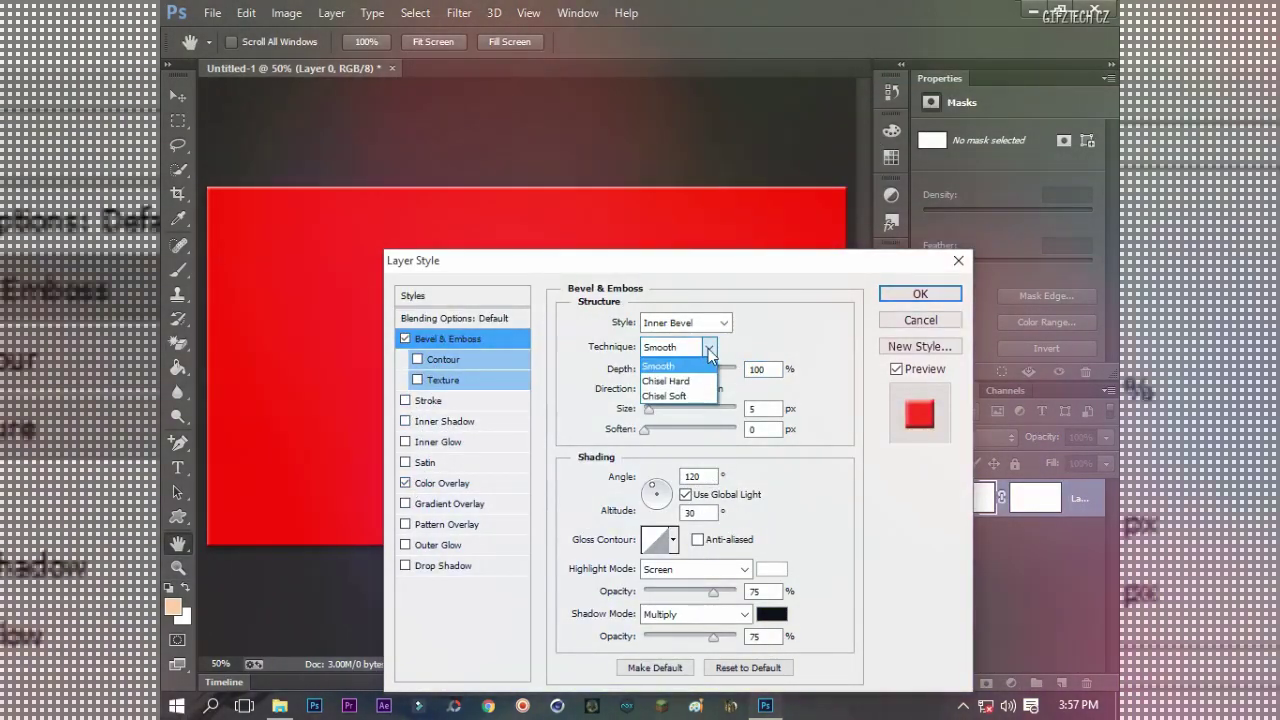
{"action": "left_click", "coordinate": [690, 387]}
{"action": "left_click", "coordinate": [673, 539]}
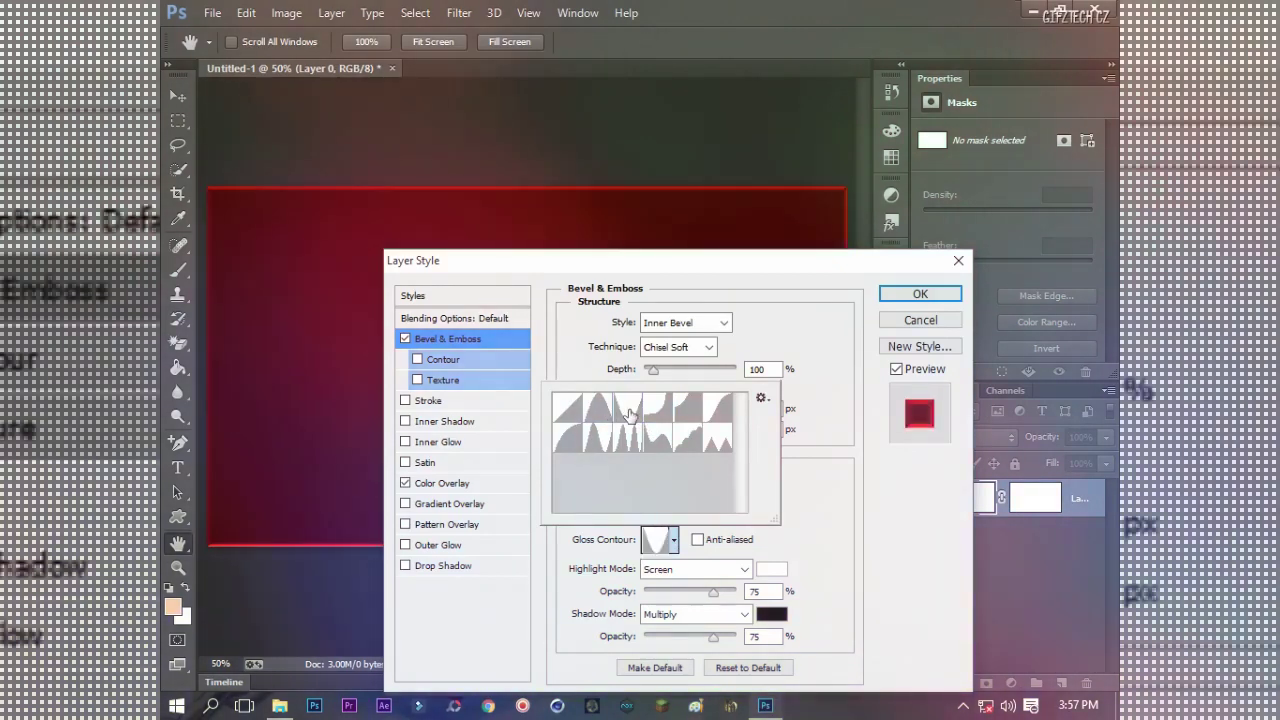
{"action": "left_click", "coordinate": [594, 445]}
{"action": "left_click", "coordinate": [717, 438]}
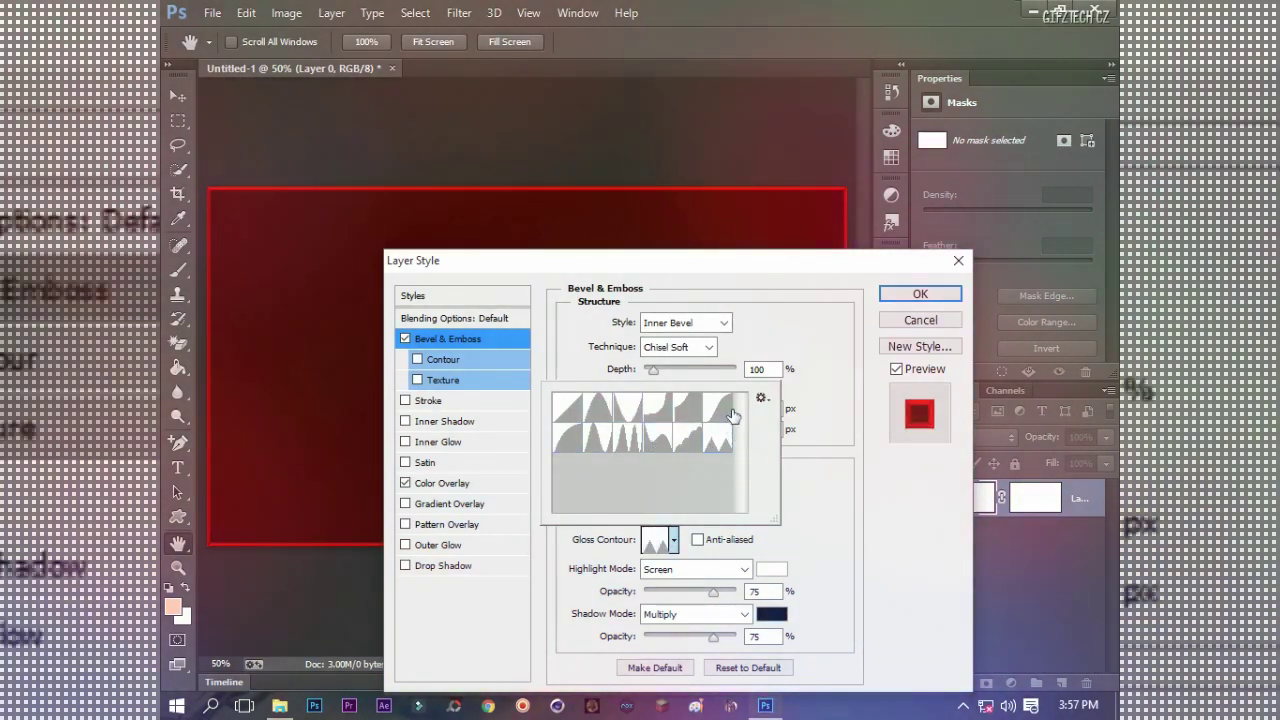
Set the bevel shadow colour to white (ffffff) and pick the Neutral Density gradient
{"action": "left_click", "coordinate": [772, 613]}
{"action": "double_click", "coordinate": [920, 613]}
{"action": "type", "text": "ffffff"}
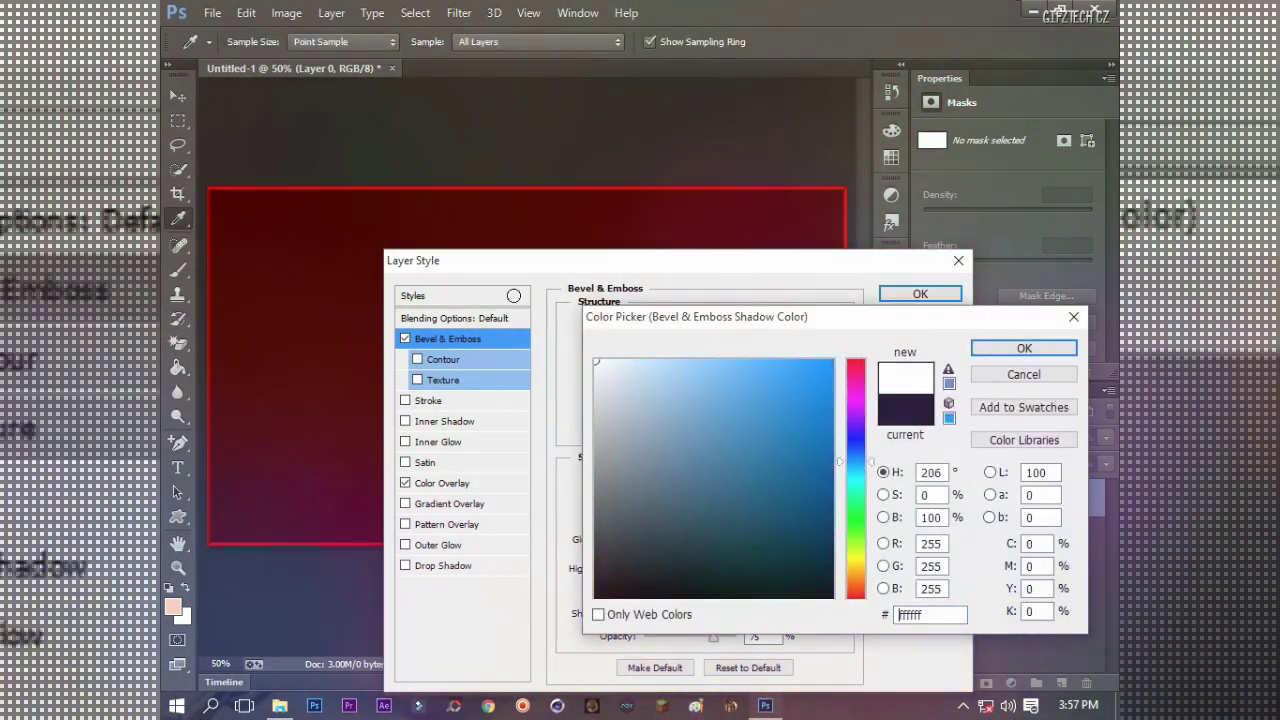
{"action": "left_click", "coordinate": [1023, 346]}
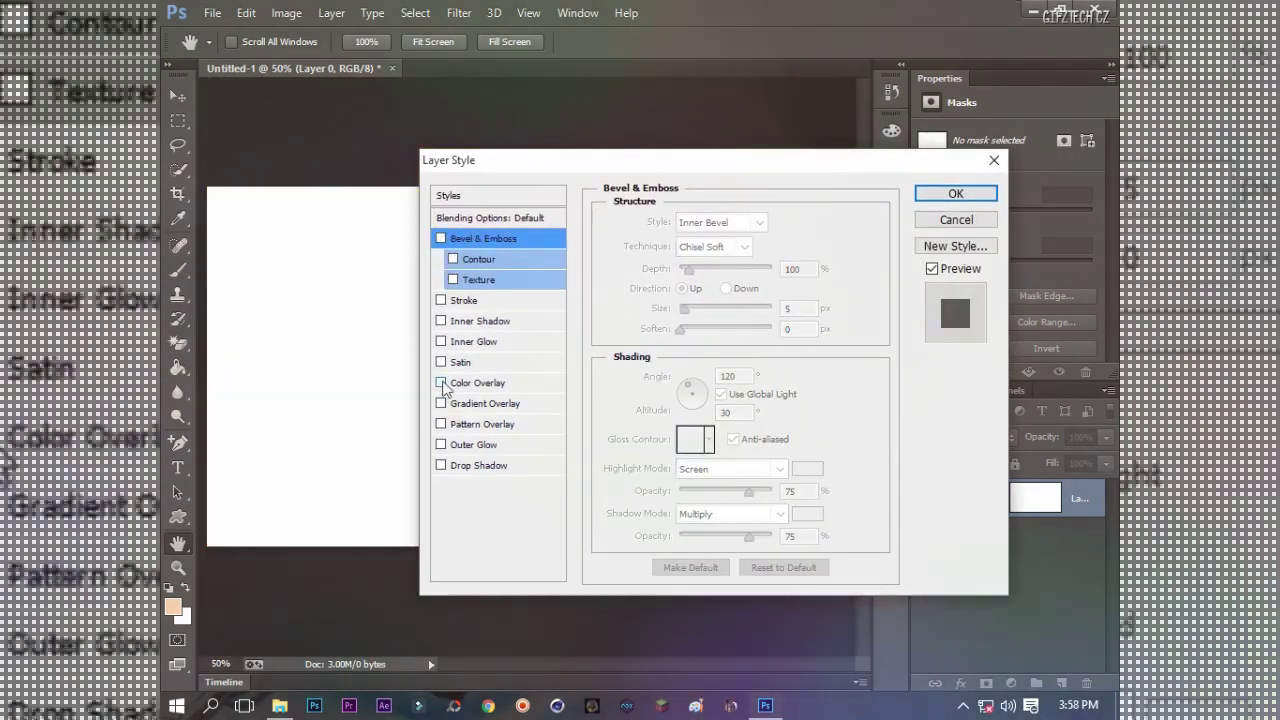
{"action": "left_click", "coordinate": [895, 312]}
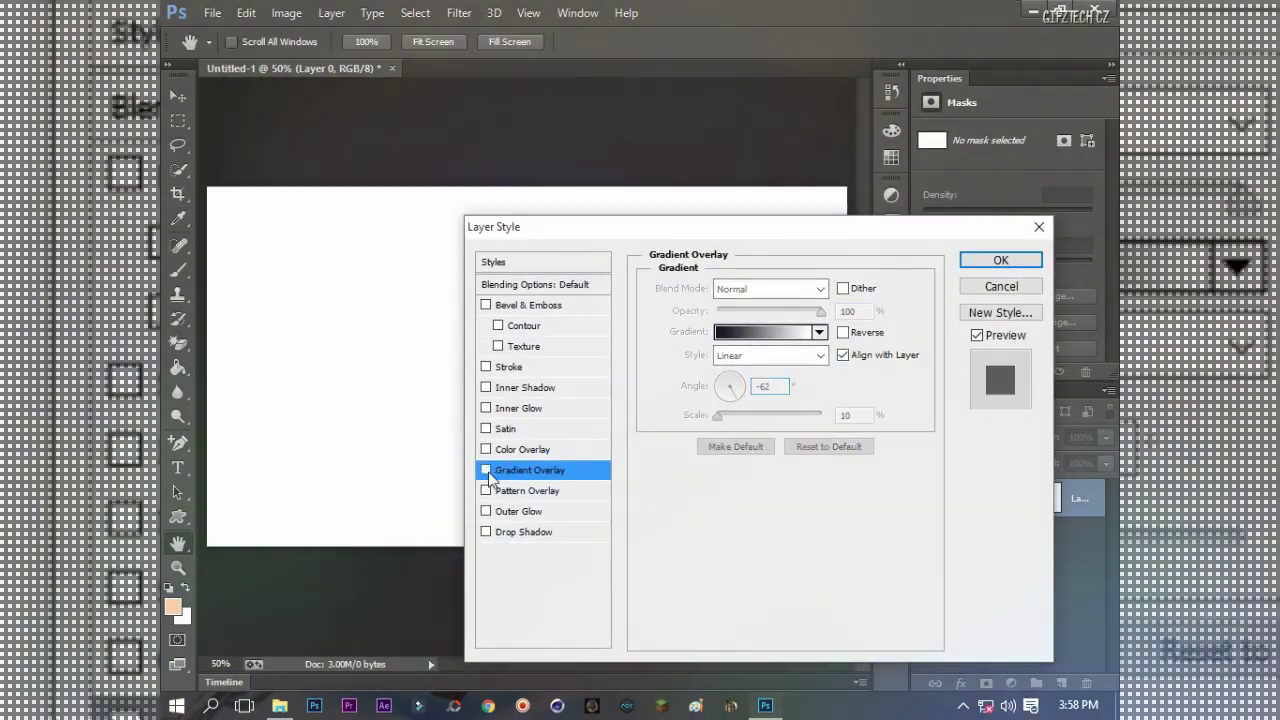
{"action": "left_click", "coordinate": [505, 410]}
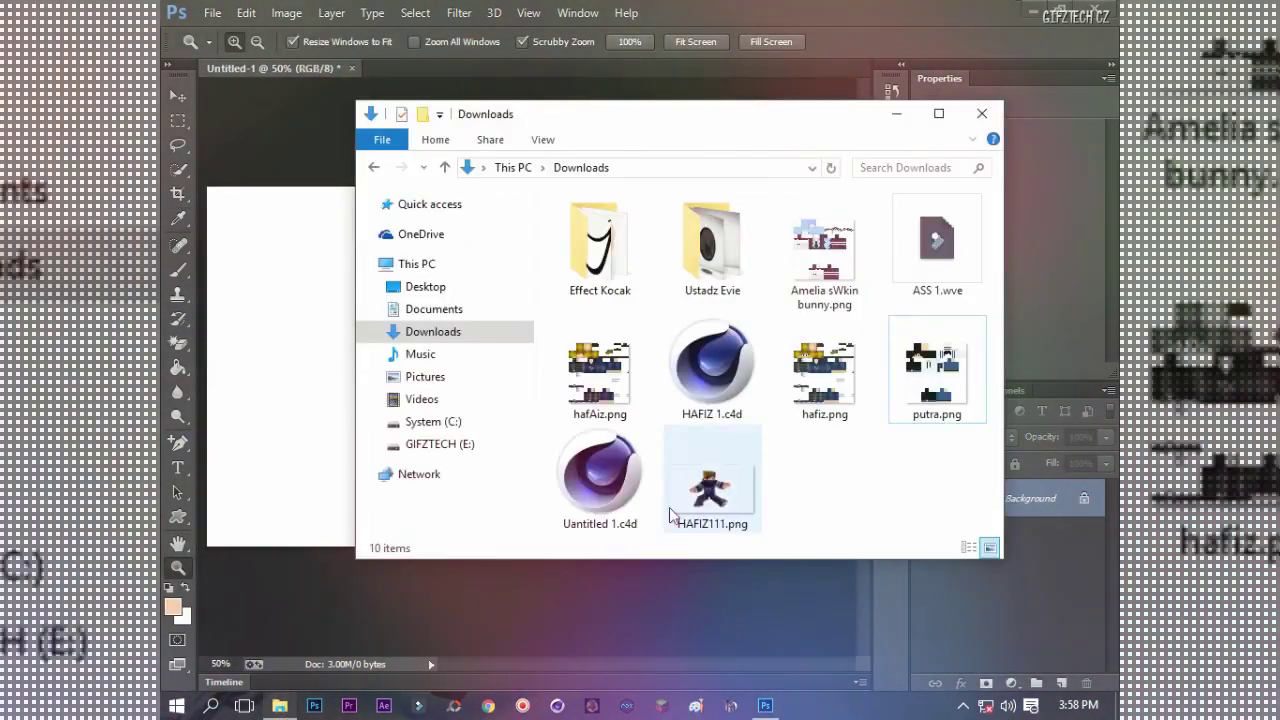
Place the HAFIZ111 render onto the canvas and zoom in on the legs
{"action": "mouse_move", "coordinate": [705, 490]}
{"action": "left_mouse_down"}
{"action": "mouse_move", "coordinate": [700, 375]}
{"action": "mouse_move", "coordinate": [491, 517]}
{"action": "left_mouse_up"}
{"action": "key", "text": "Return"}
{"action": "key", "text": "z"}
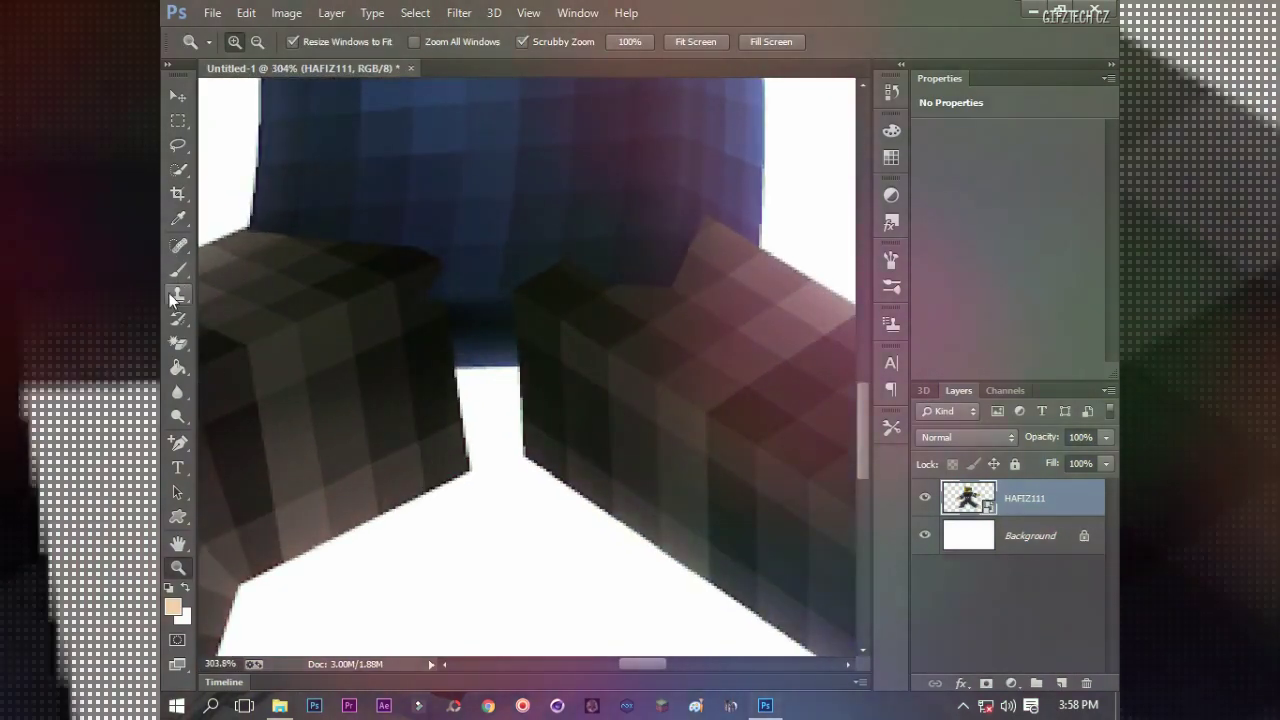
Paint and blur to fill the gap between the character's legs
{"action": "key", "text": "b"}
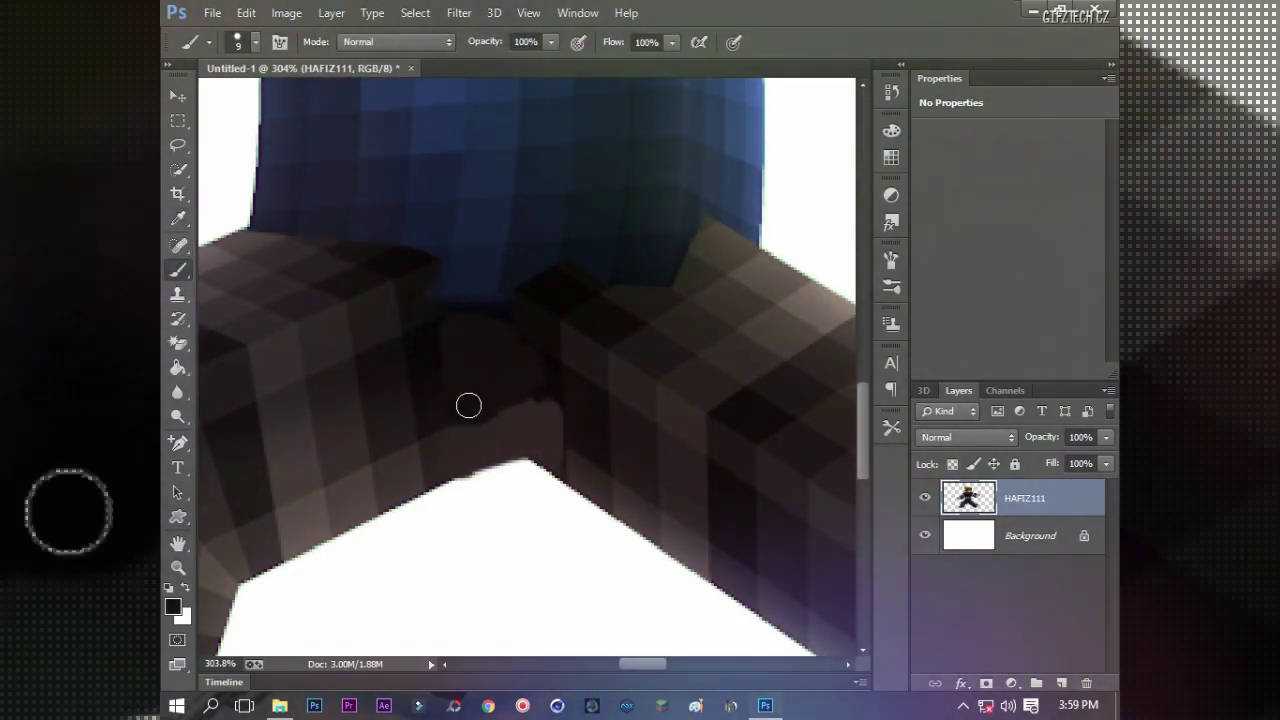
{"action": "key", "text": "r"}
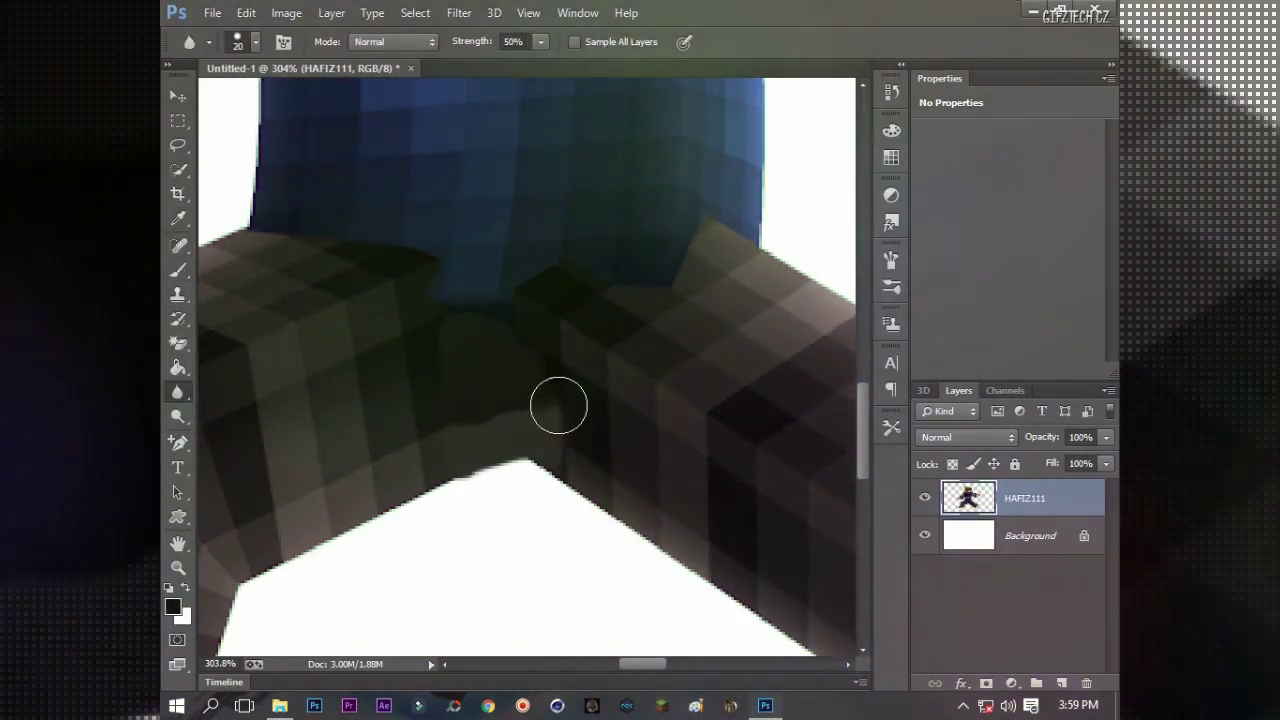
{"action": "scroll", "coordinate": [476, 459], "scroll_direction": "down", "scroll_amount": 1, "text": "alt"}
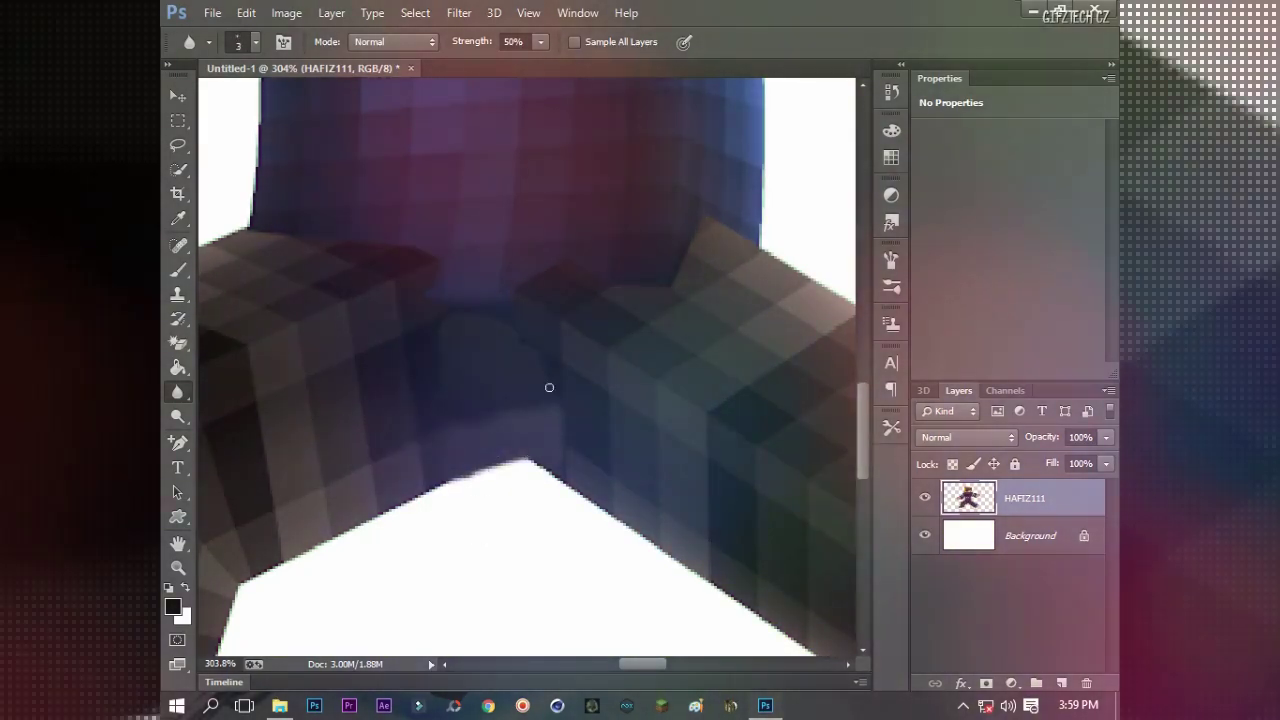
{"action": "key", "text": "bracketleft"}
{"action": "key", "text": "b"}
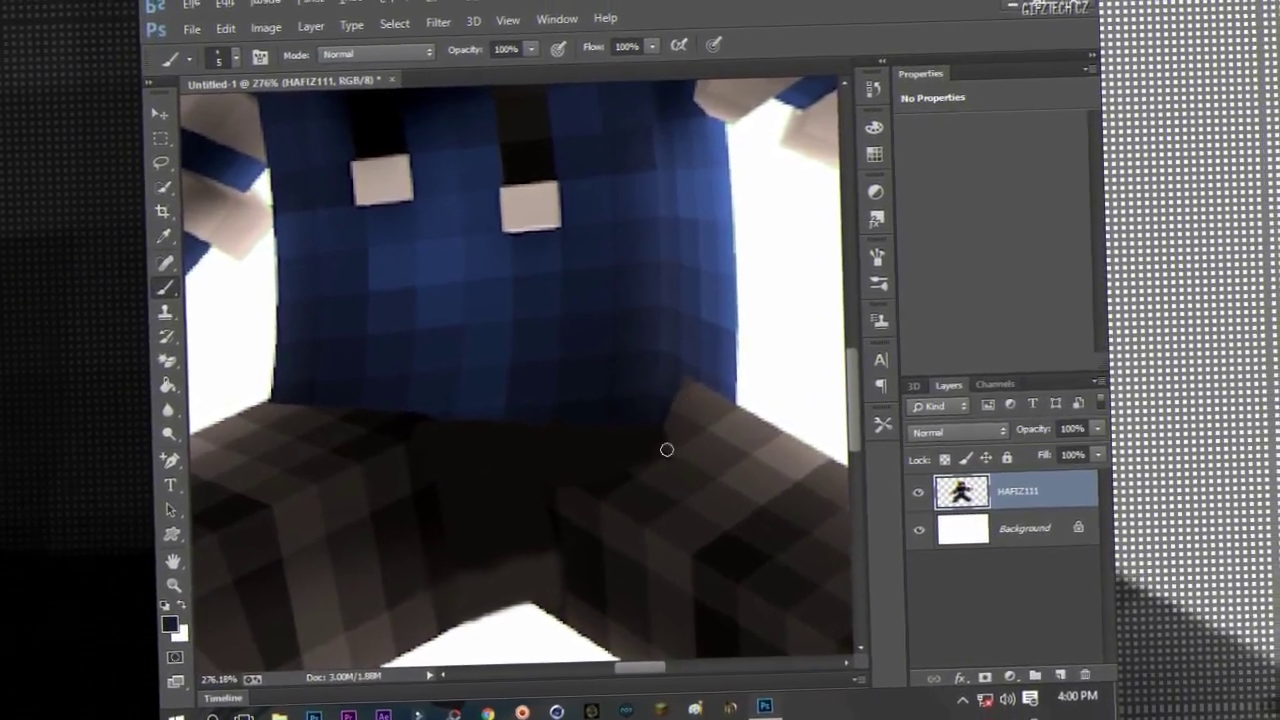
{"action": "key", "text": "z"}
{"action": "left_click_drag", "start_coordinate": [666, 449], "coordinate": [149, 485]}
{"action": "left_click", "coordinate": [165, 401]}
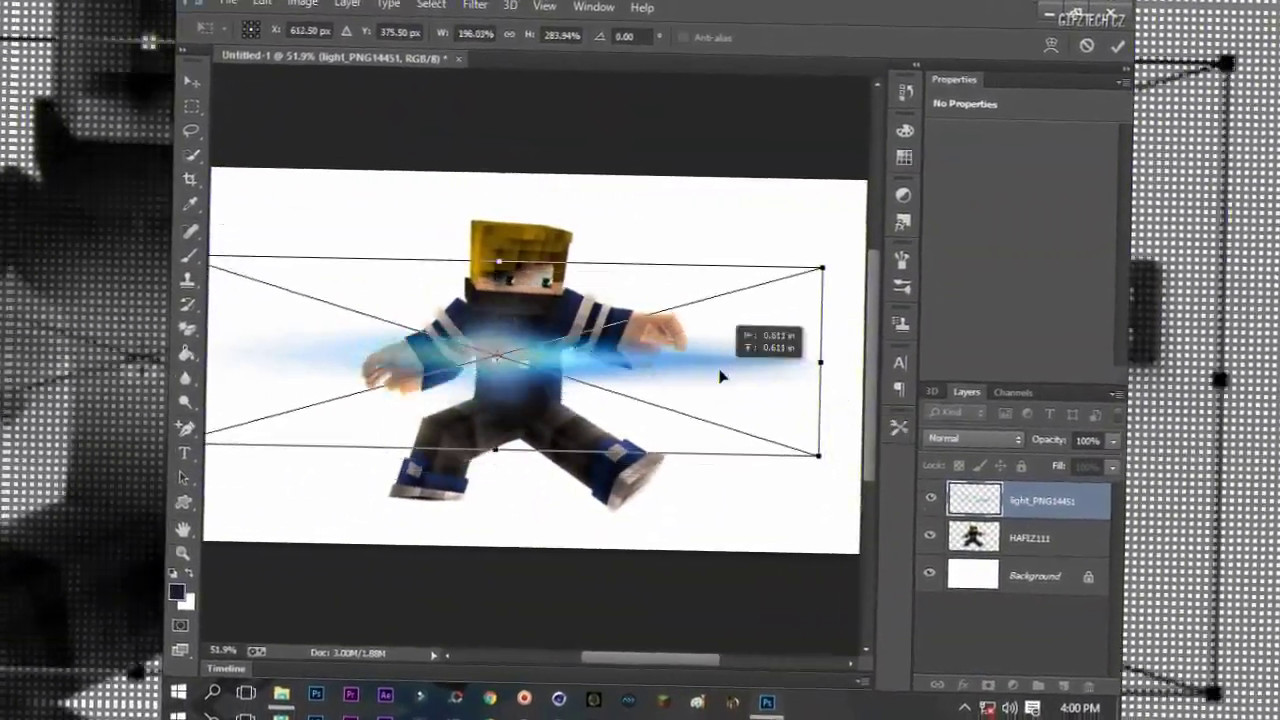
Bend and rotate the blue light streak under the left leg, then fit its copy under the right leg
{"action": "left_click_drag", "start_coordinate": [720, 376], "coordinate": [745, 290]}
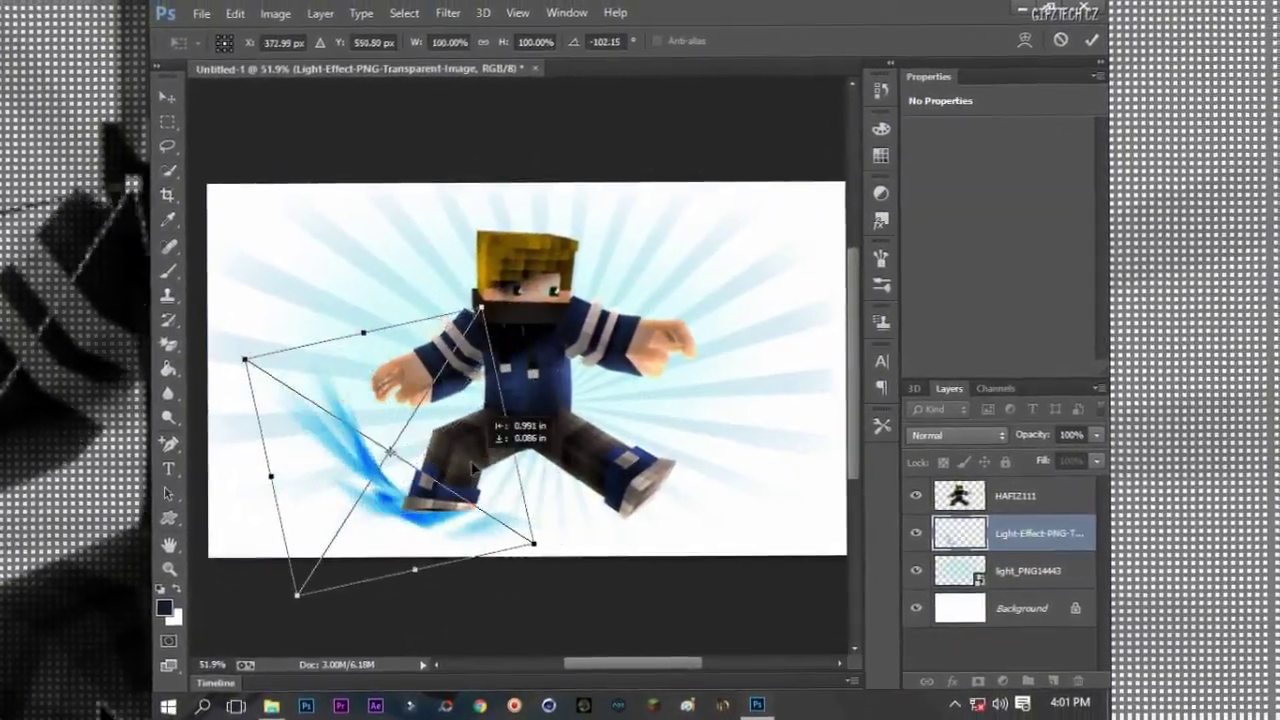
{"action": "left_click_drag", "start_coordinate": [492, 413], "coordinate": [510, 462]}
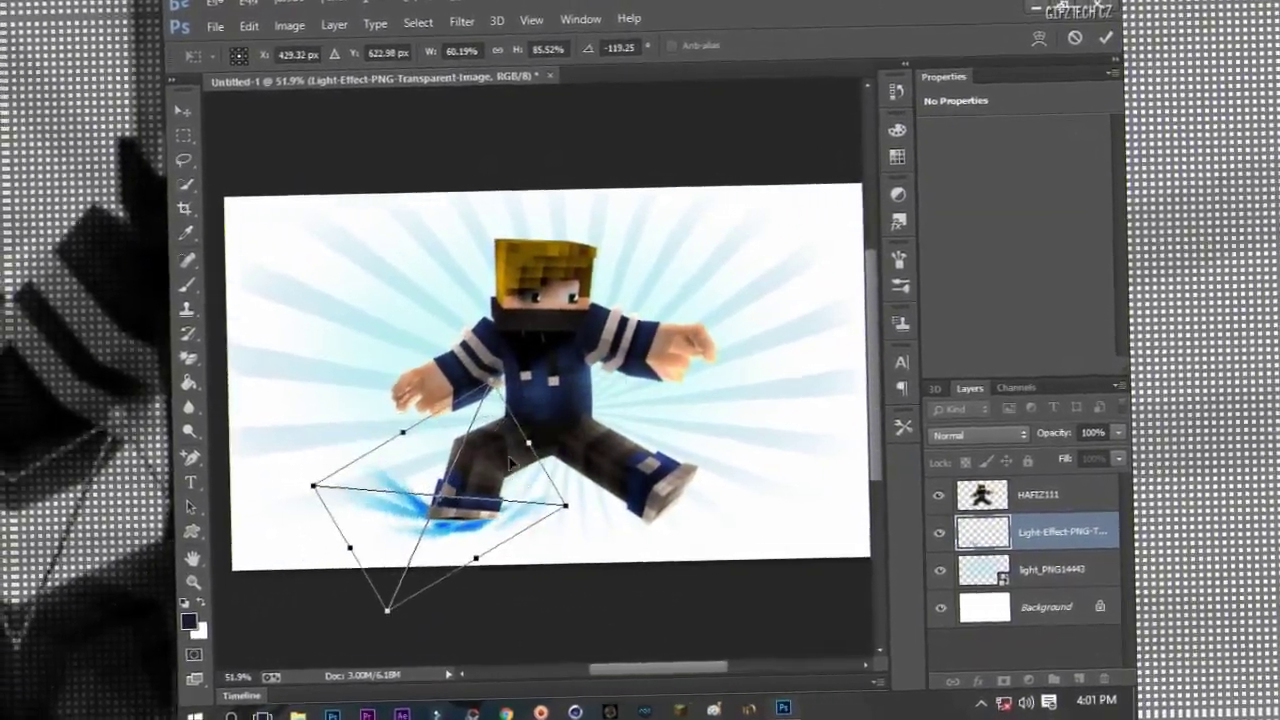
{"action": "key", "text": "Return"}
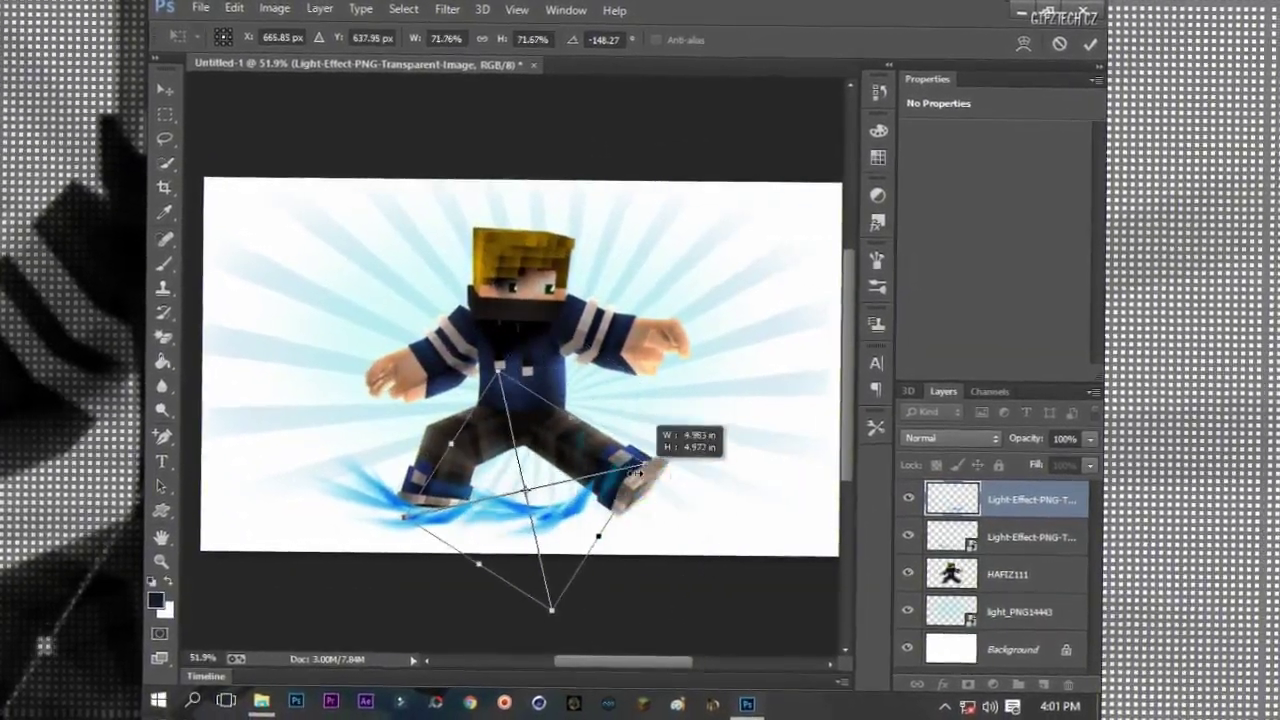
{"action": "left_click_drag", "start_coordinate": [640, 470], "coordinate": [660, 518]}
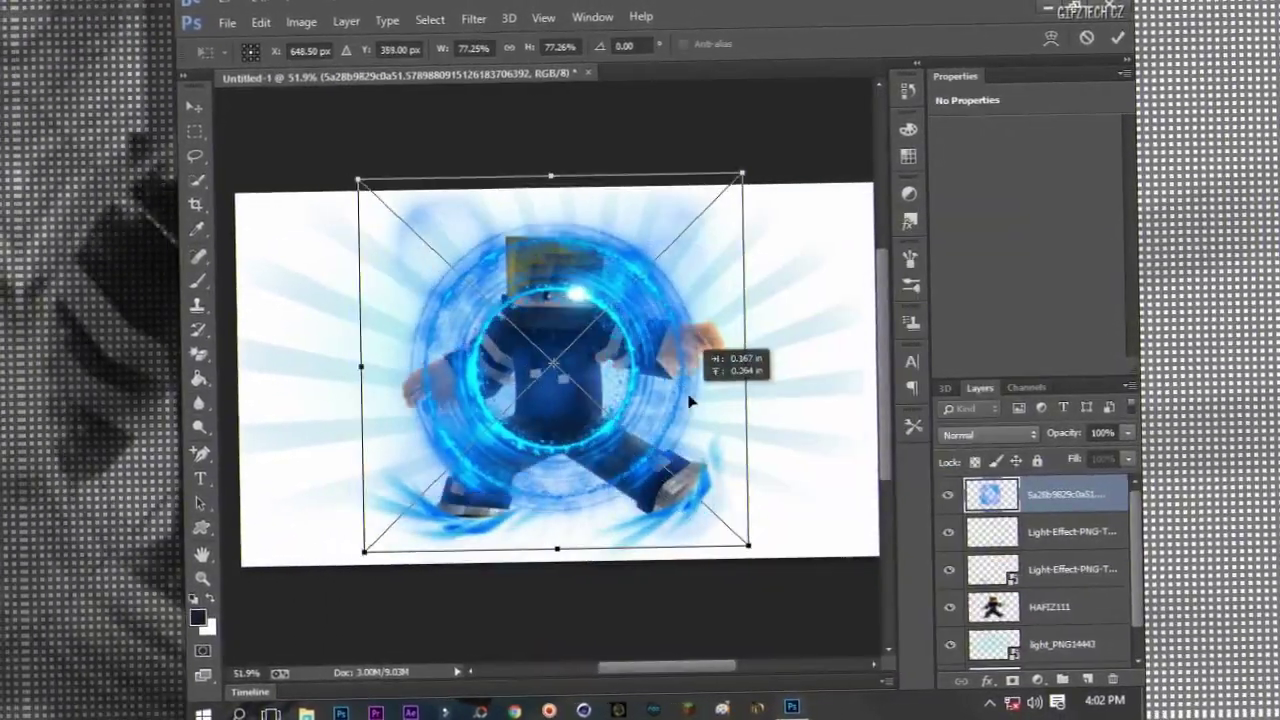
Move the blue light ring onto the character and enlarge it to surround them
{"action": "left_click_drag", "start_coordinate": [690, 400], "coordinate": [610, 400]}
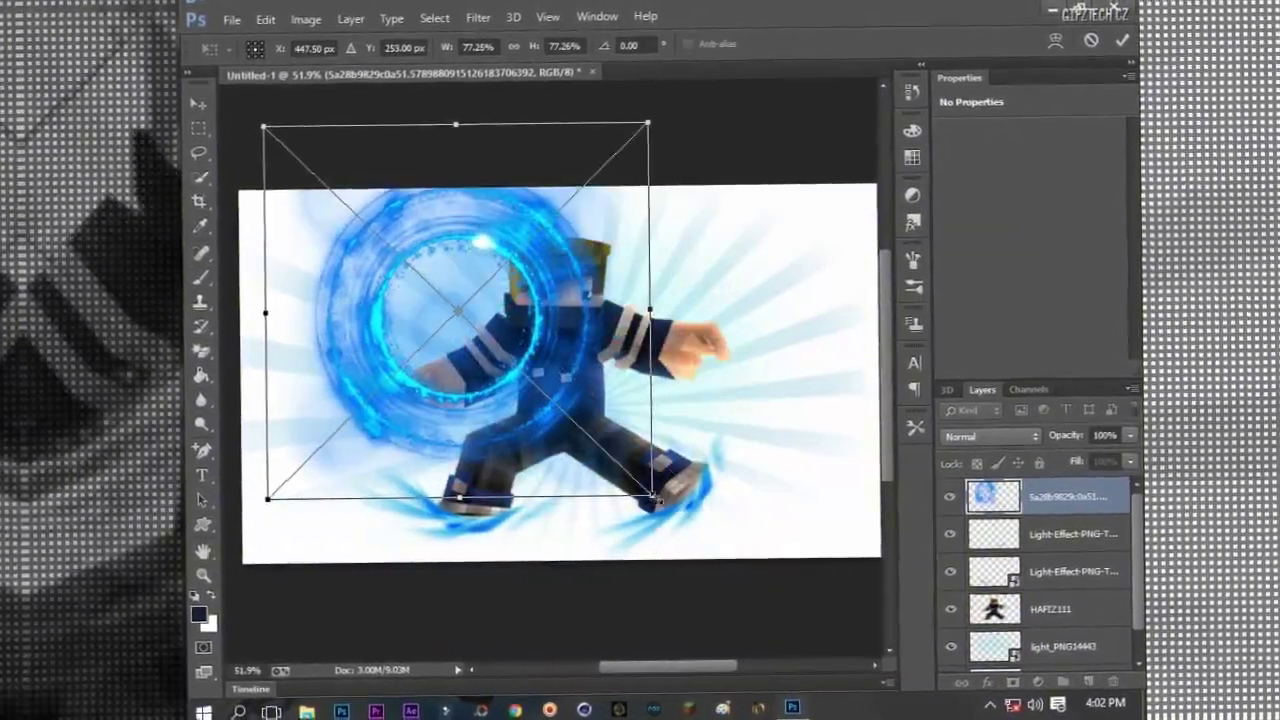
{"action": "left_click_drag", "start_coordinate": [680, 545], "coordinate": [645, 533]}
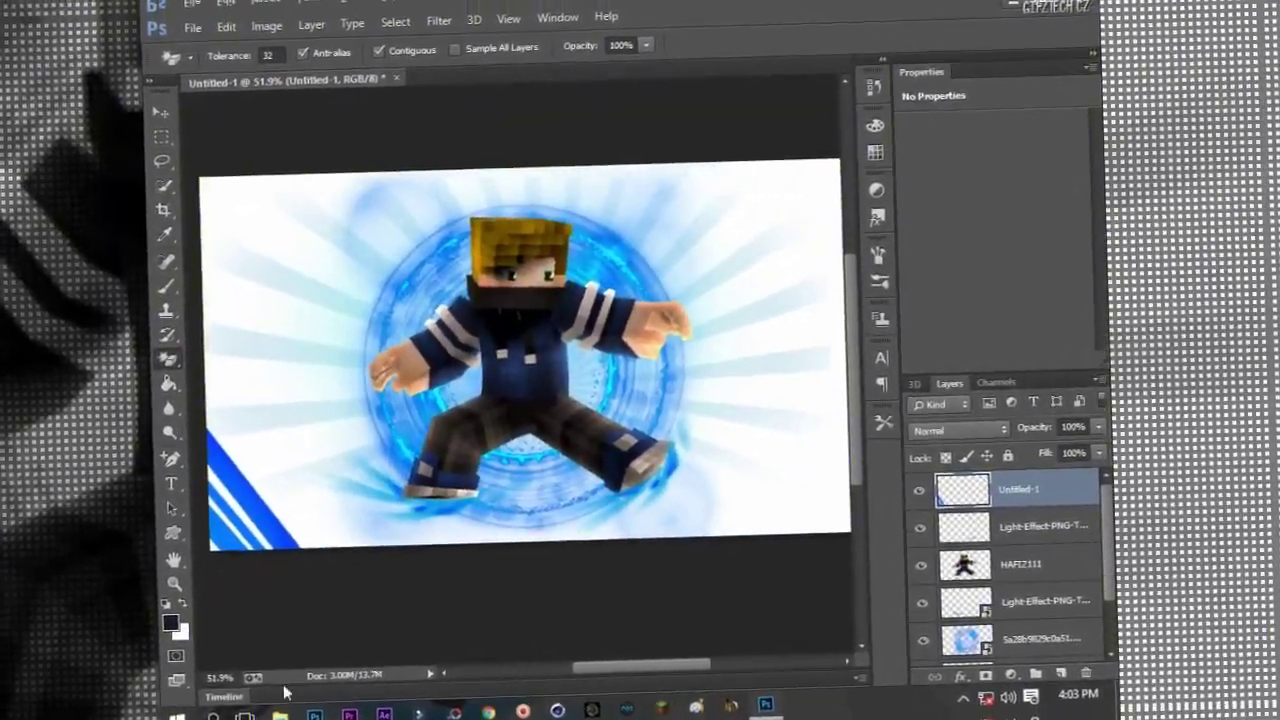
Rotate the stripe layer about 97°, stretch it over the left corners, and rasterize it
{"action": "key", "text": "ctrl+t"}
{"action": "left_click_drag", "start_coordinate": [679, 104], "coordinate": [661, 449]}
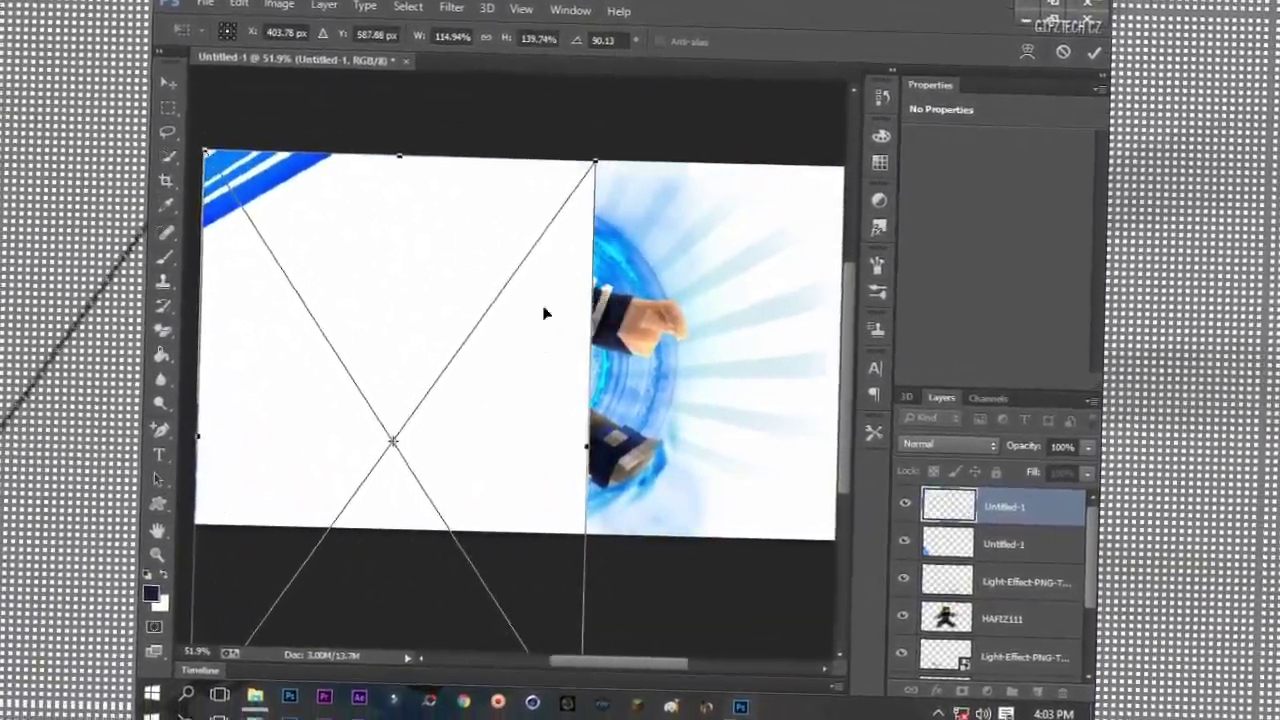
{"action": "left_click_drag", "start_coordinate": [544, 314], "coordinate": [651, 332]}
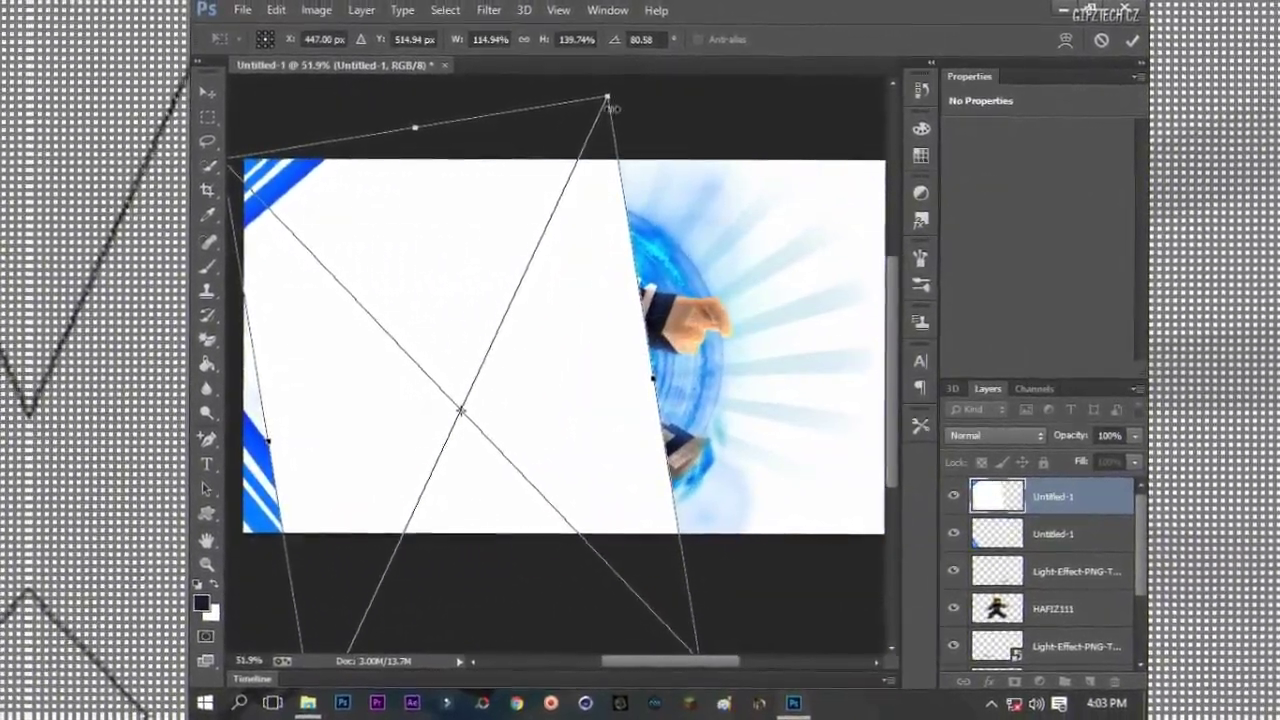
{"action": "left_click_drag", "start_coordinate": [603, 366], "coordinate": [674, 398]}
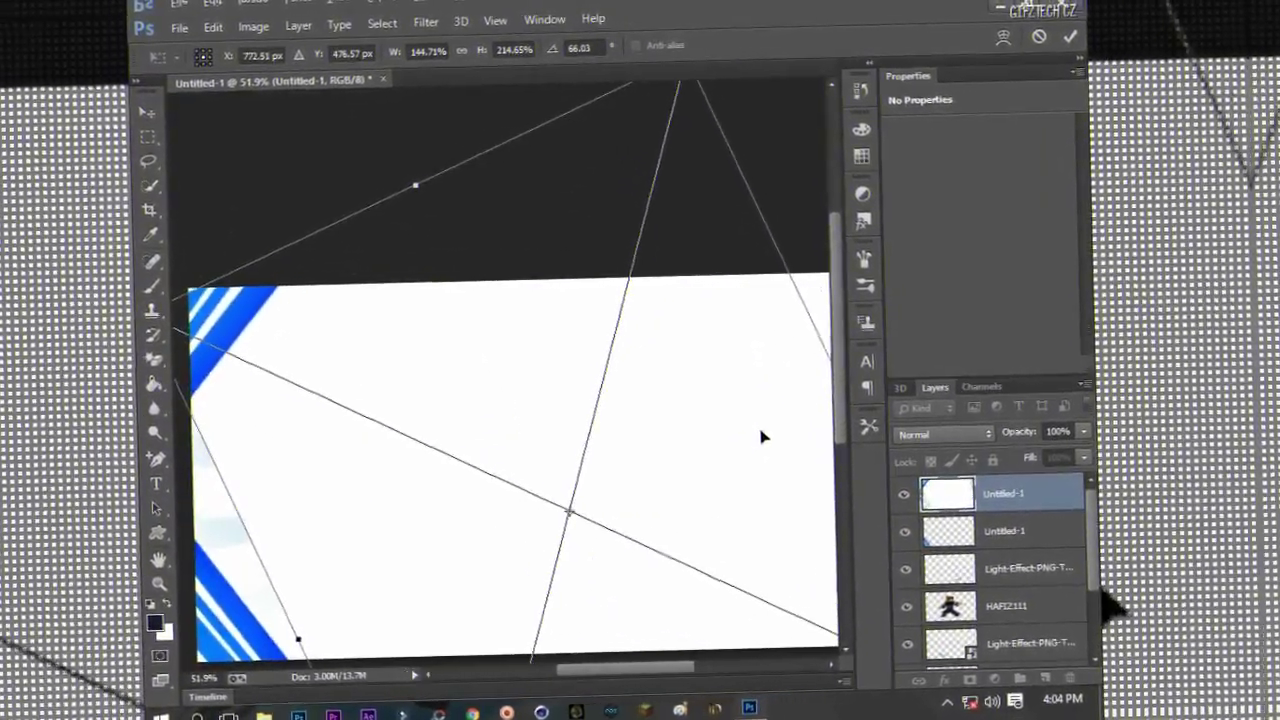
{"action": "key", "text": "Return"}
{"action": "key", "text": "g"}
{"action": "left_click", "coordinate": [763, 434]}
{"action": "key", "text": "Return"}
{"action": "scroll", "coordinate": [848, 443], "scroll_direction": "up", "scroll_amount": 1, "text": "alt"}
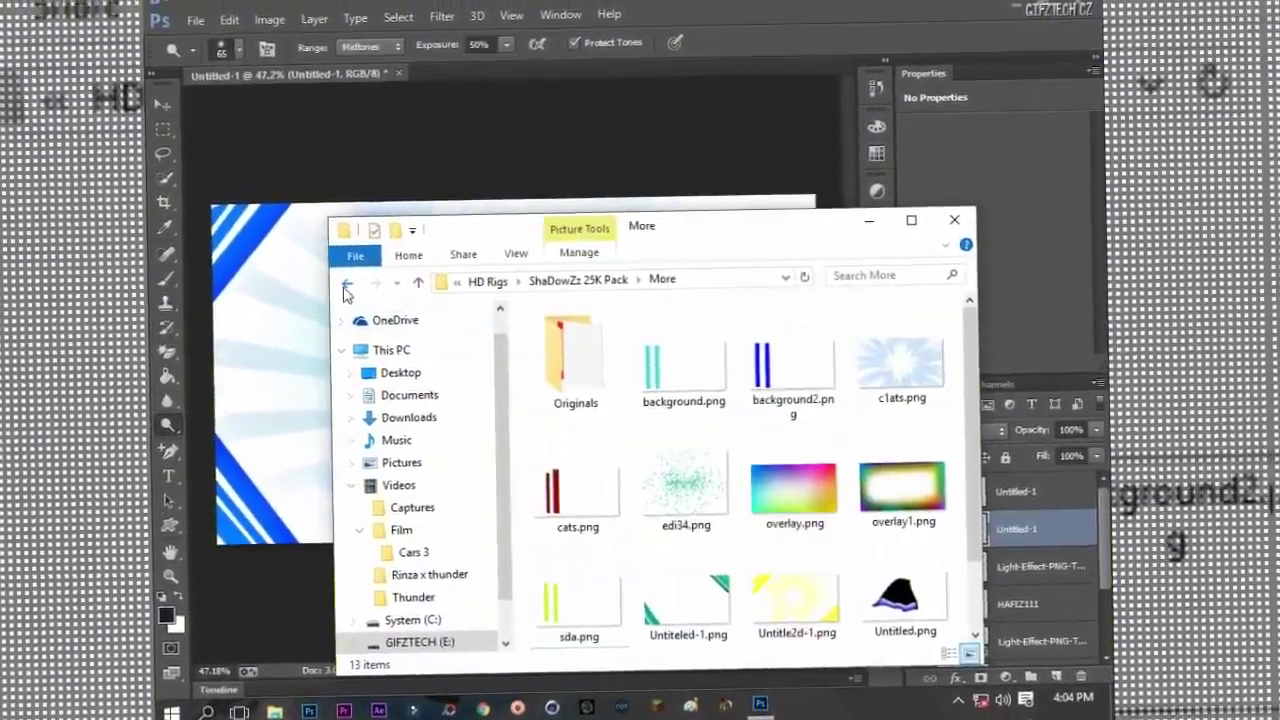
Place the water splash image from the HD Rigs folders into the banner
{"action": "left_click", "coordinate": [345, 284]}
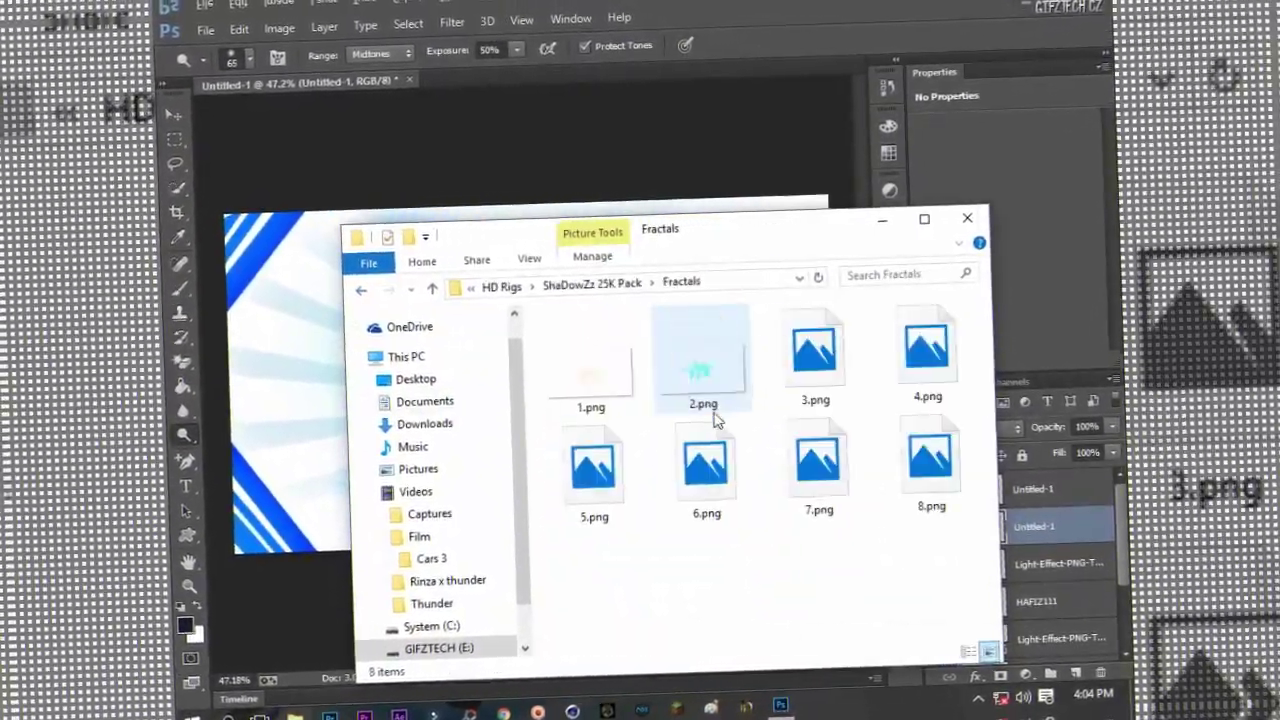
{"action": "left_click", "coordinate": [345, 284]}
{"action": "key", "text": "BackSpace"}
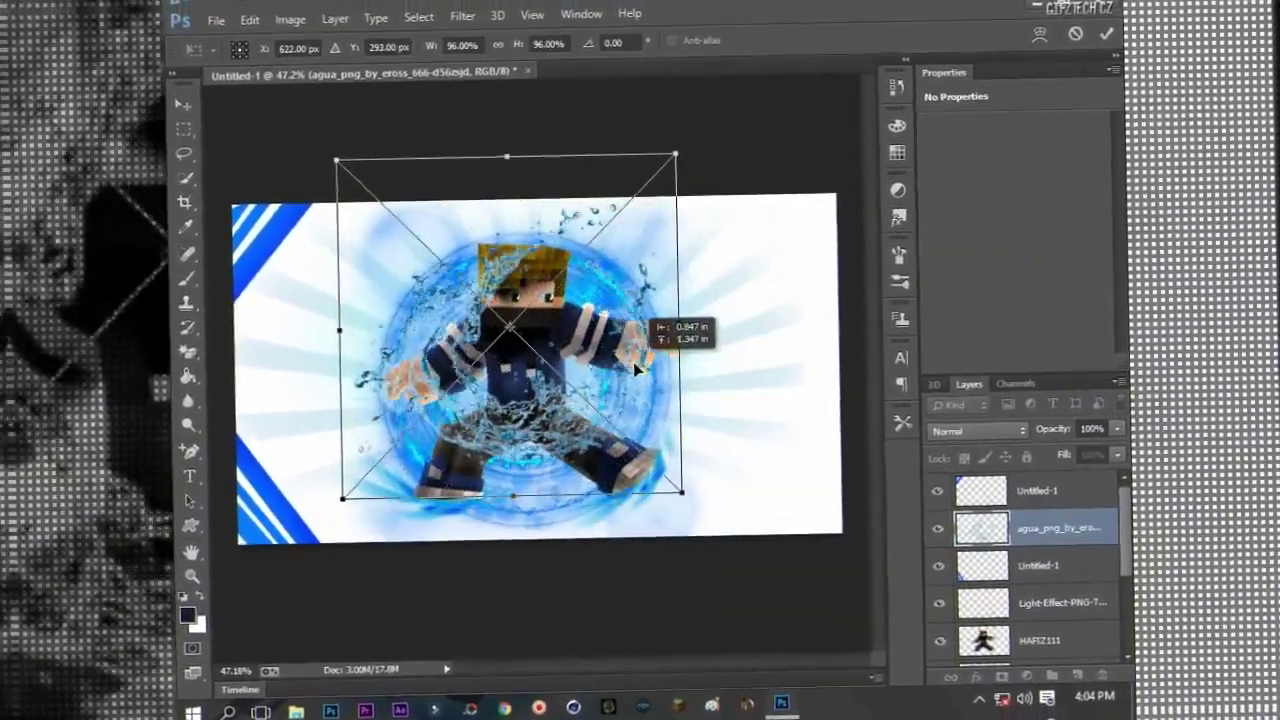
{"action": "left_click_drag", "start_coordinate": [633, 362], "coordinate": [645, 326]}
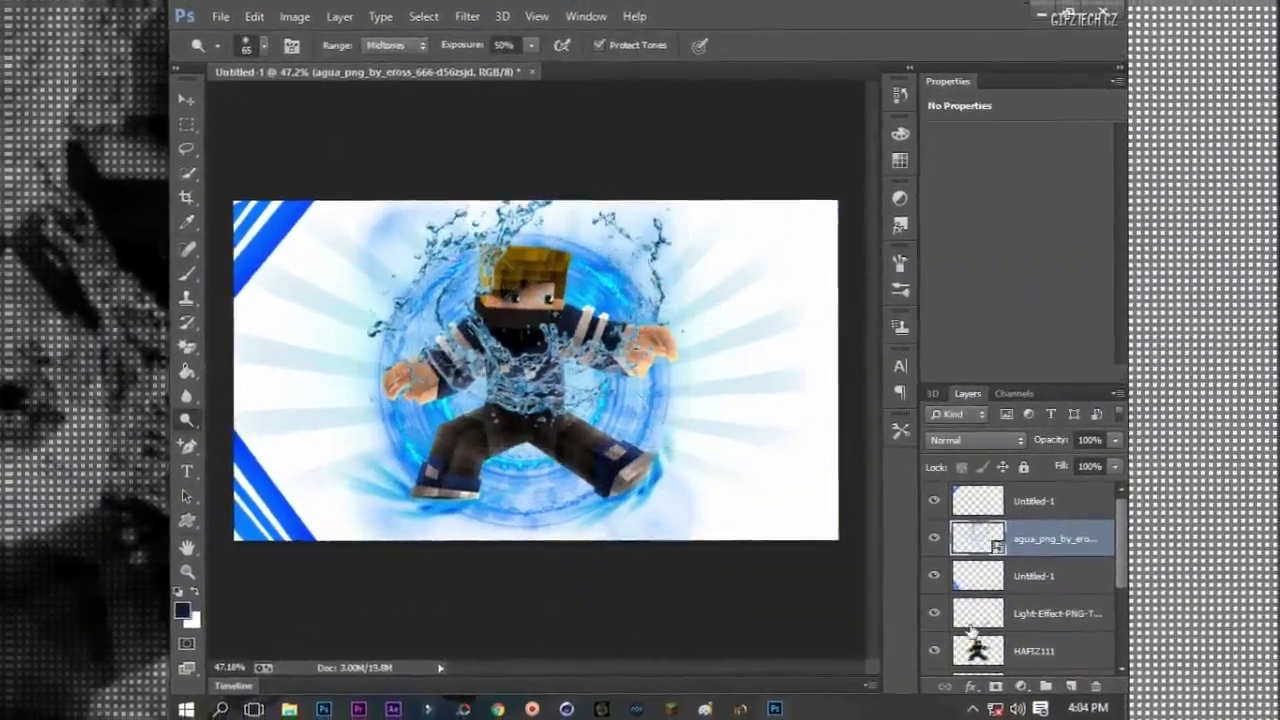
{"action": "scroll", "coordinate": [560, 380], "scroll_direction": "down", "scroll_amount": 1, "text": "alt"}
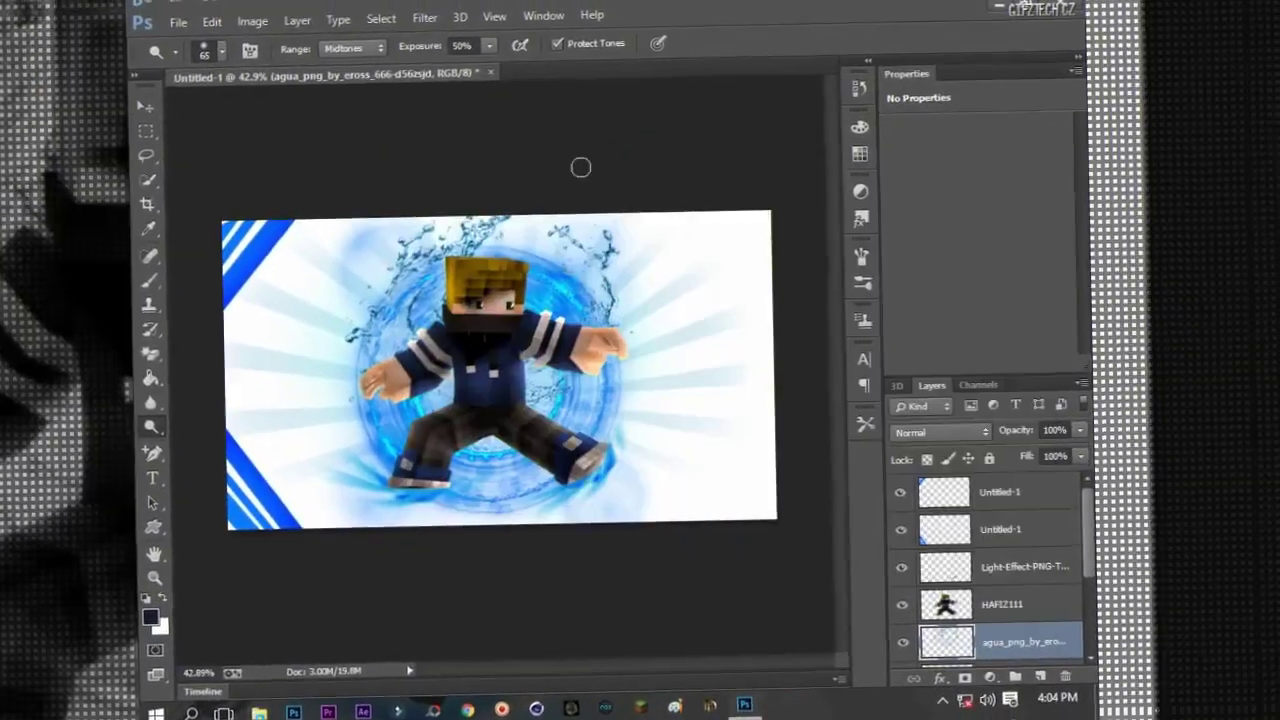
Save a copy of the banner in PNG format
{"action": "left_click", "coordinate": [190, 20]}
{"action": "left_click", "coordinate": [243, 237]}
{"action": "left_click", "coordinate": [571, 249]}
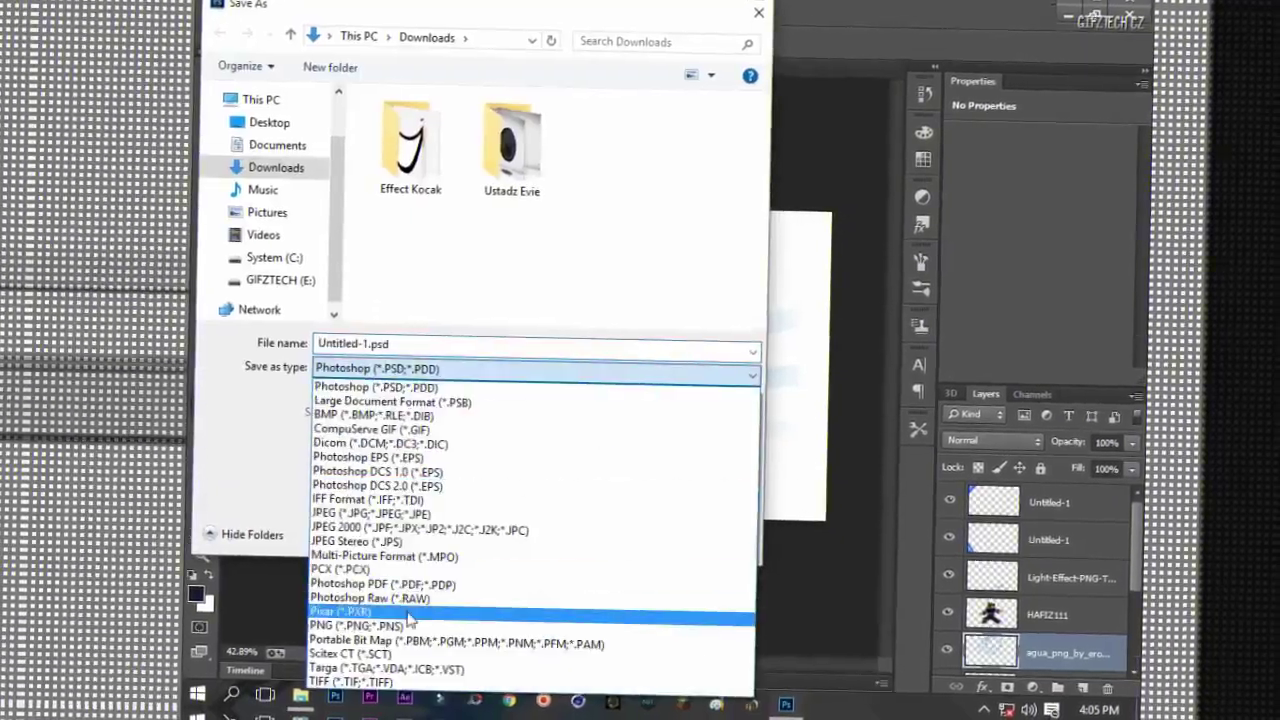
{"action": "left_click", "coordinate": [350, 614]}
{"action": "left_click", "coordinate": [587, 540]}
{"action": "left_click", "coordinate": [677, 209]}
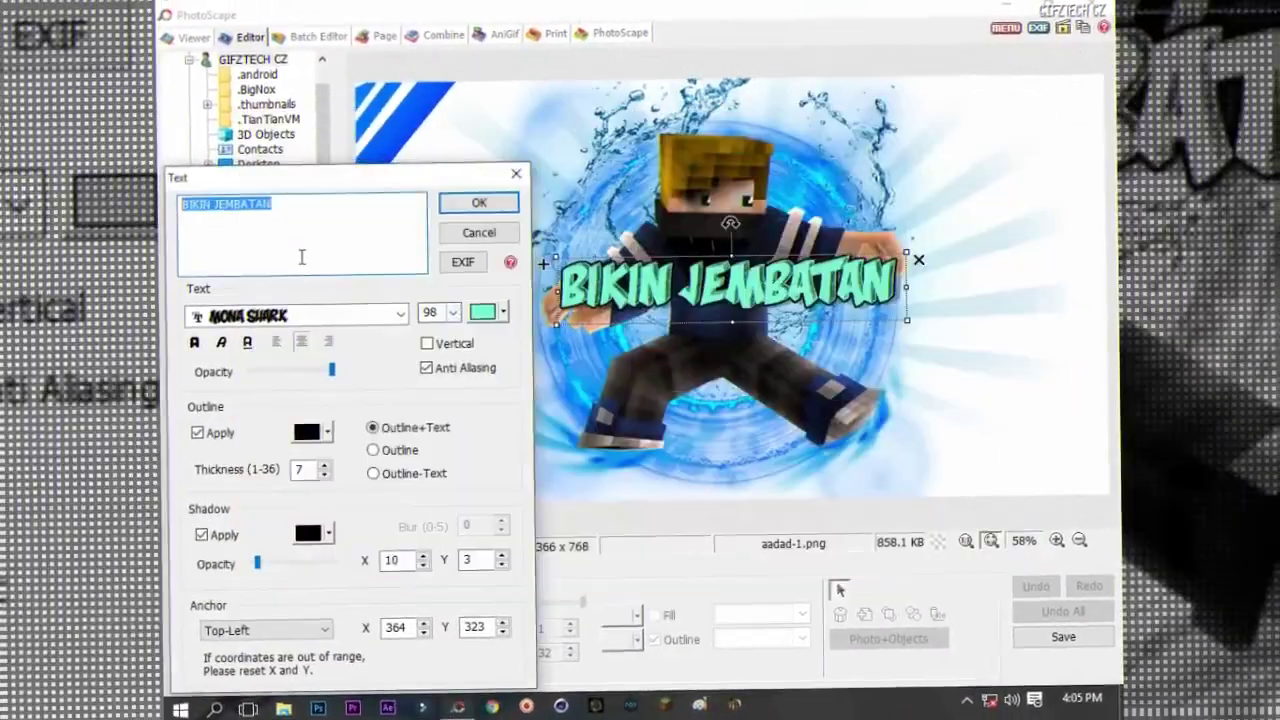
Change the title to 'HAFIZ' in light blue Regular font, then rotate it along the stripes
{"action": "type", "text": "HAFIZ"}
{"action": "left_click", "coordinate": [486, 322]}
{"action": "left_click", "coordinate": [570, 300]}
{"action": "left_click", "coordinate": [383, 325]}
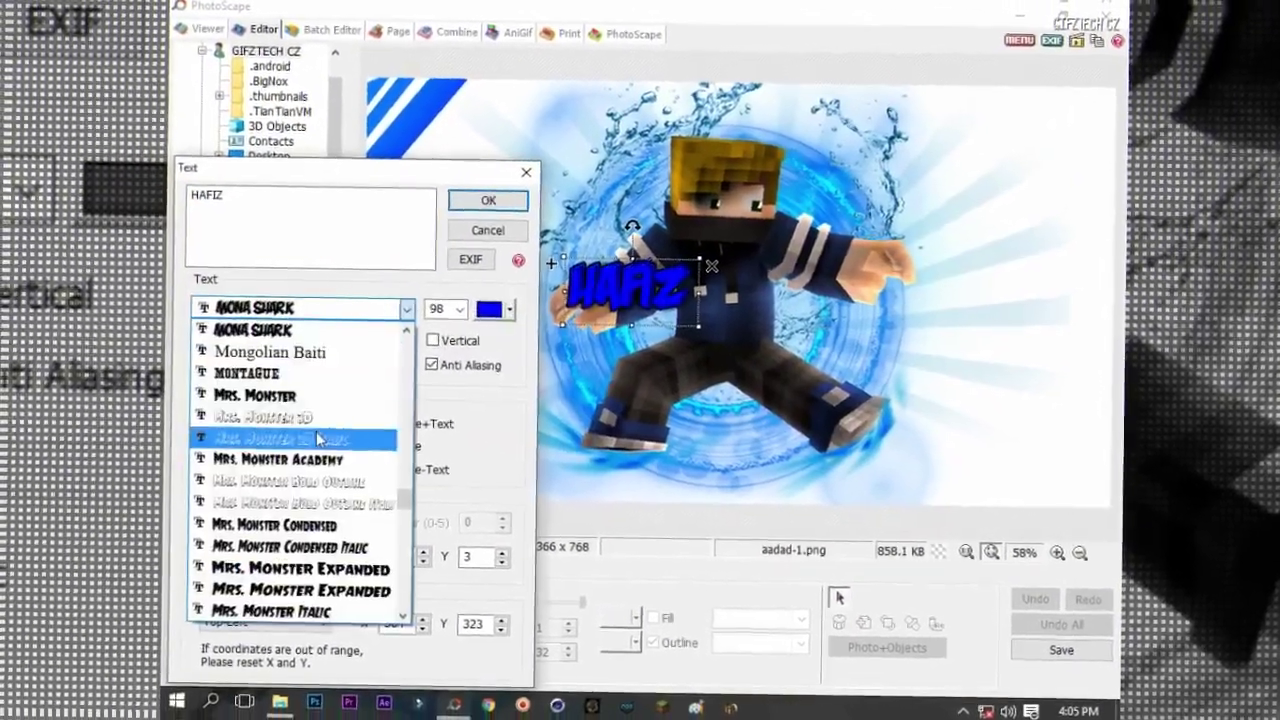
{"action": "scroll", "coordinate": [328, 387], "scroll_direction": "down", "scroll_amount": 3}
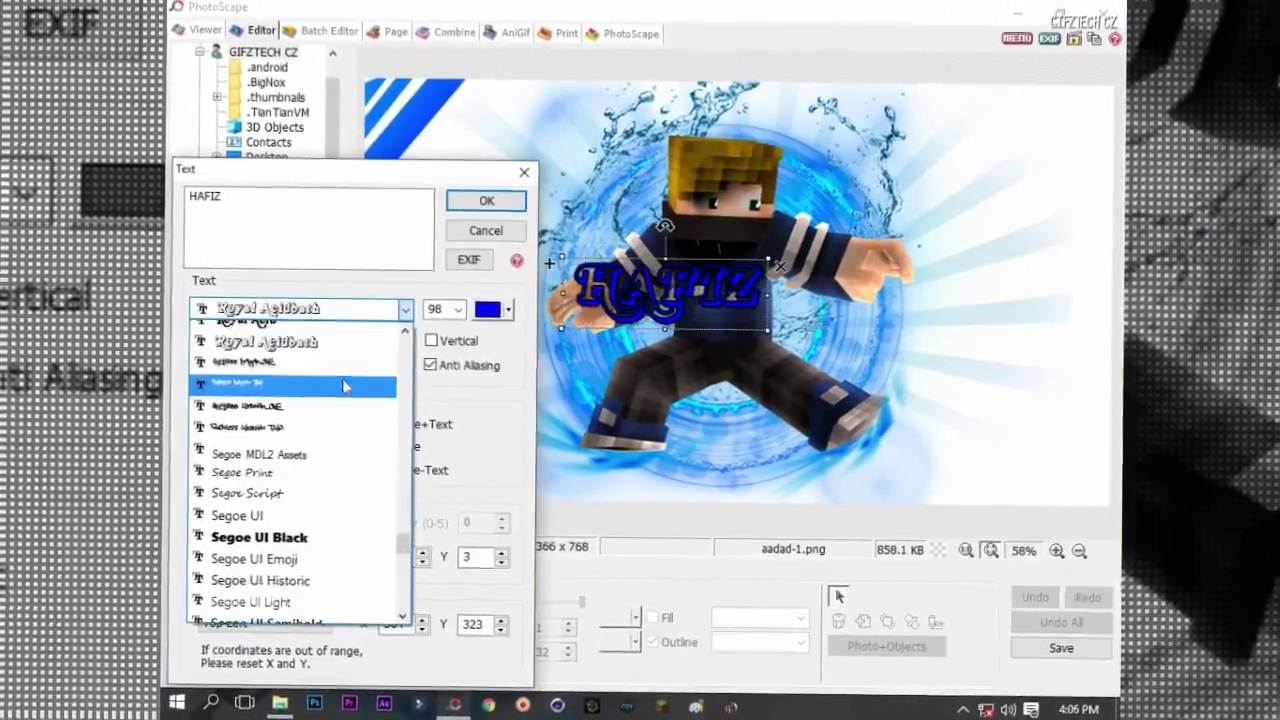
{"action": "left_click", "coordinate": [247, 459]}
{"action": "left_click", "coordinate": [468, 304]}
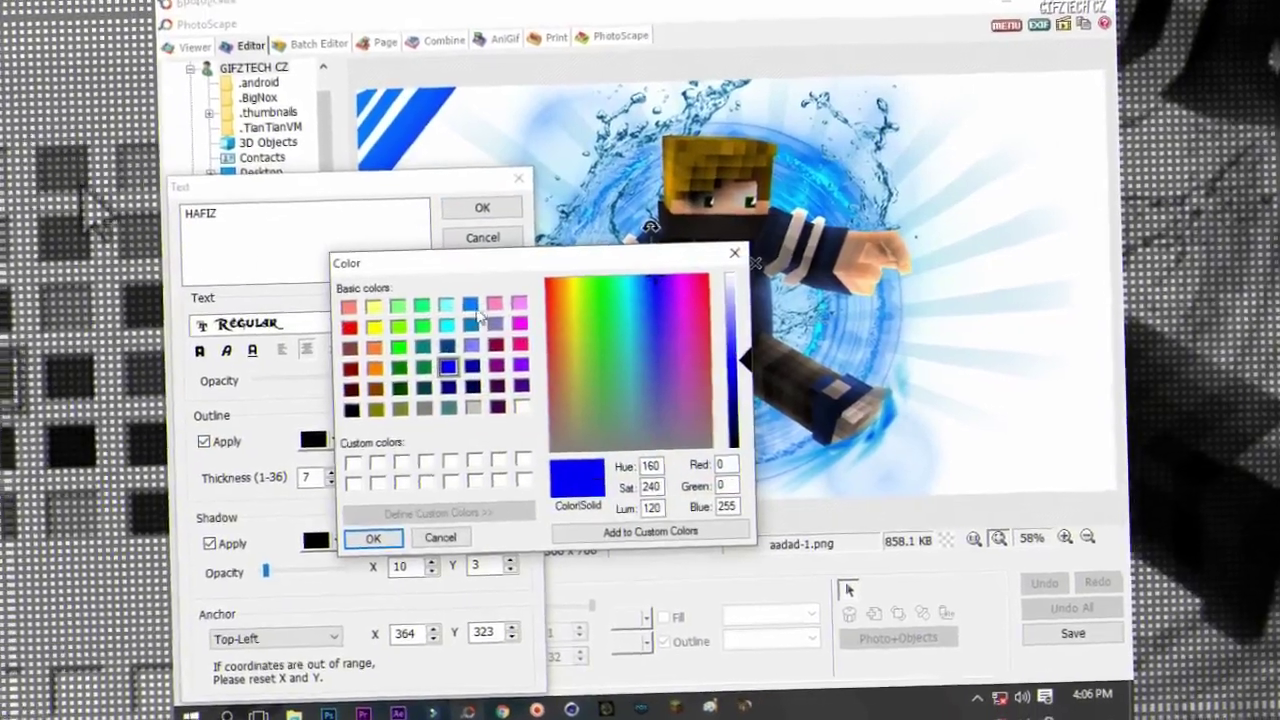
{"action": "left_click", "coordinate": [457, 303]}
{"action": "left_click", "coordinate": [366, 534]}
{"action": "left_click", "coordinate": [501, 208]}
{"action": "left_click_drag", "start_coordinate": [670, 230], "coordinate": [808, 243]}
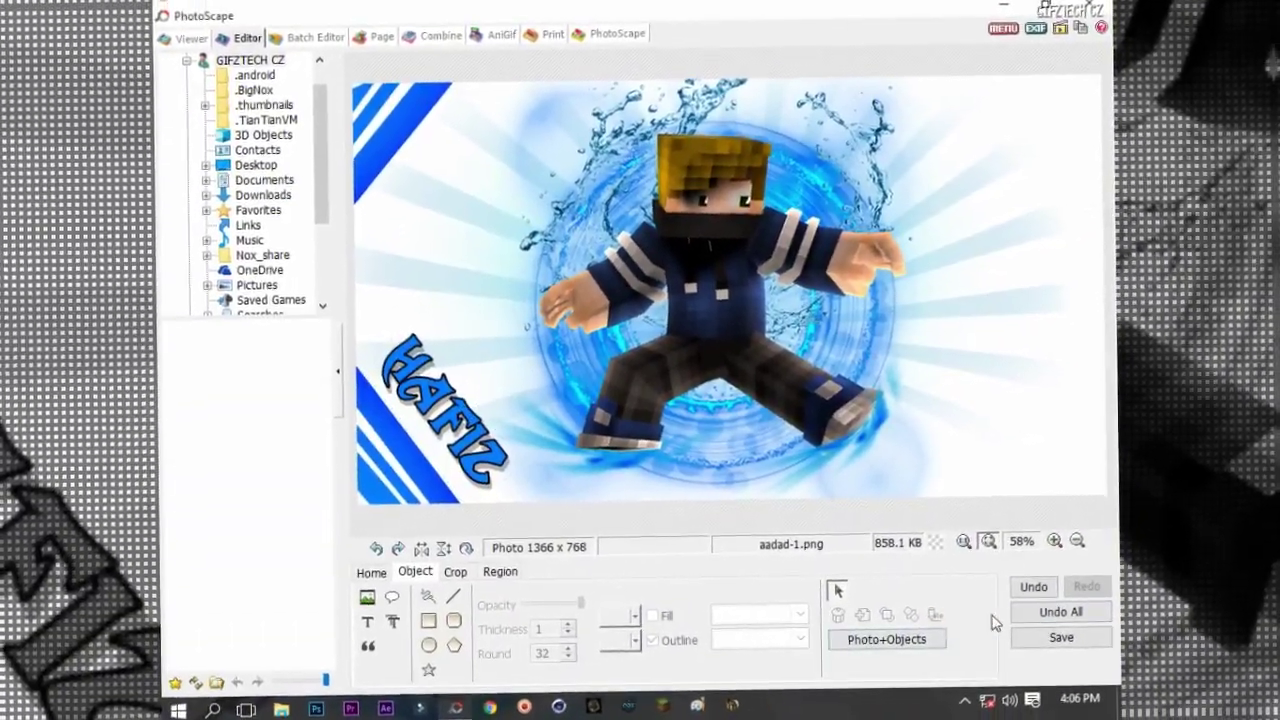
Save the banner, undo the backlight and brightness changes, and save aadad-1.png again
{"action": "left_click", "coordinate": [1061, 637]}
{"action": "left_click", "coordinate": [372, 286]}
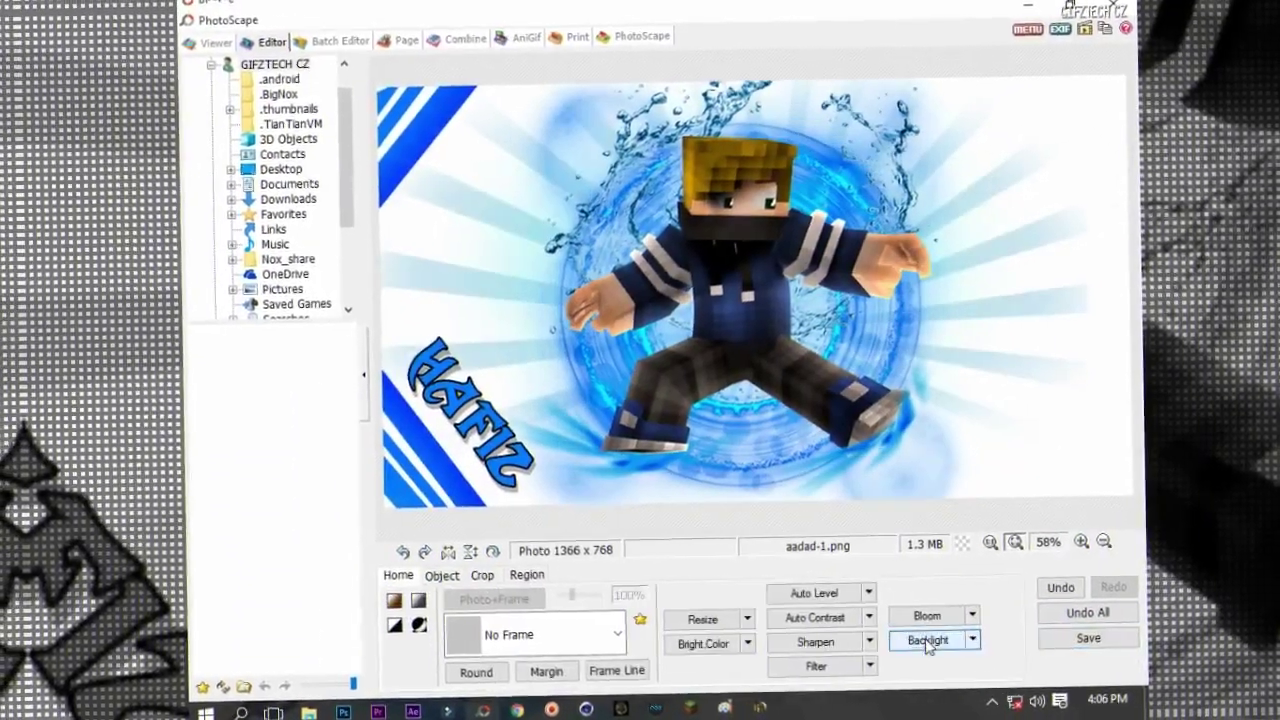
{"action": "left_click", "coordinate": [1066, 592]}
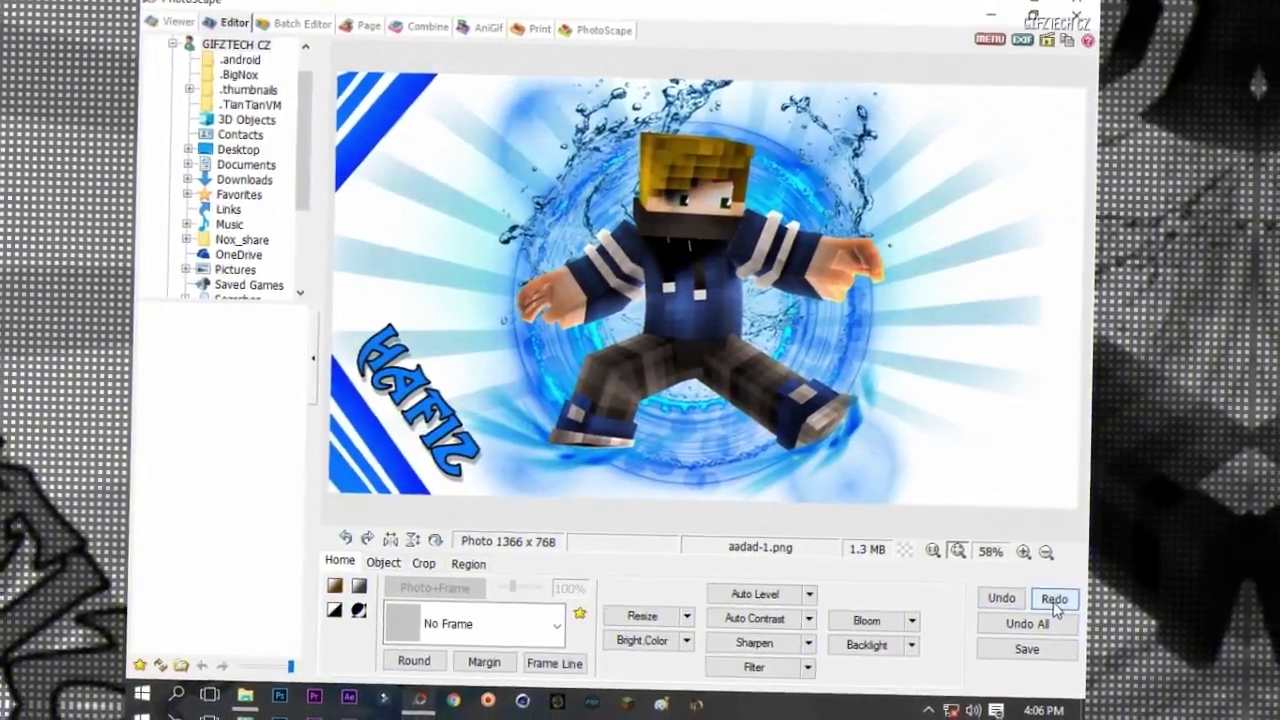
{"action": "left_click", "coordinate": [1038, 590]}
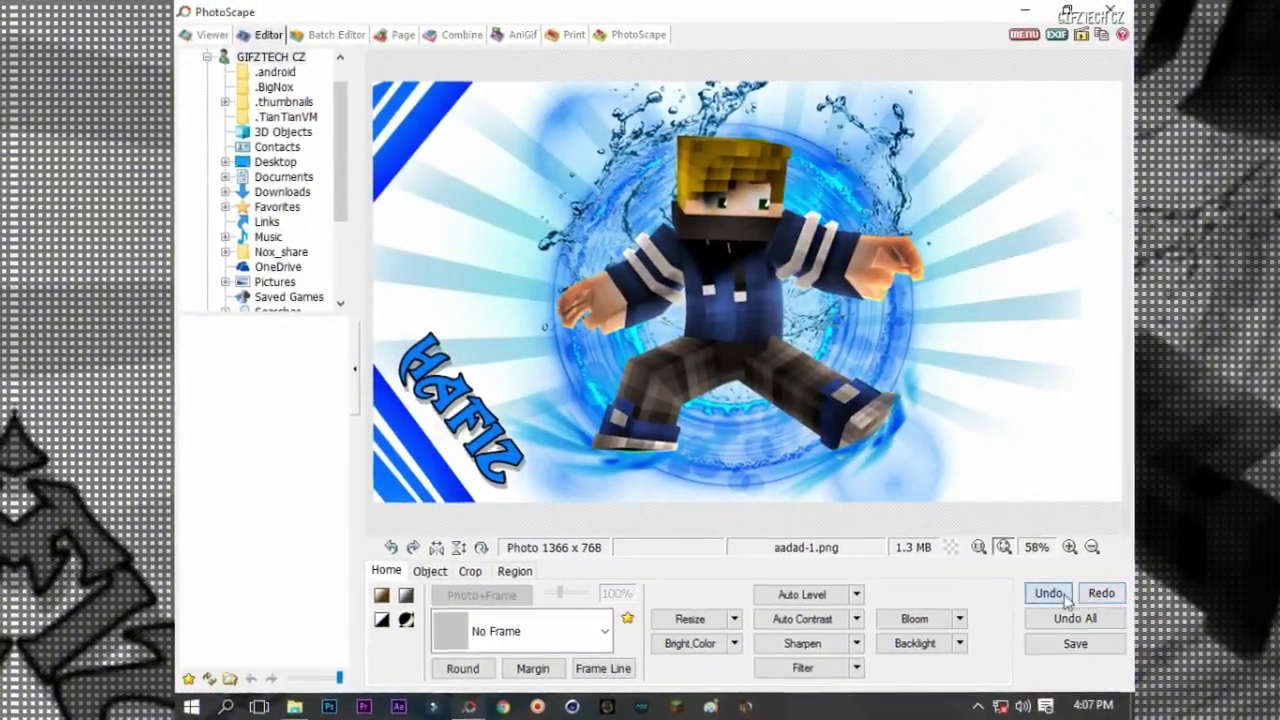
{"action": "left_click", "coordinate": [1075, 643]}
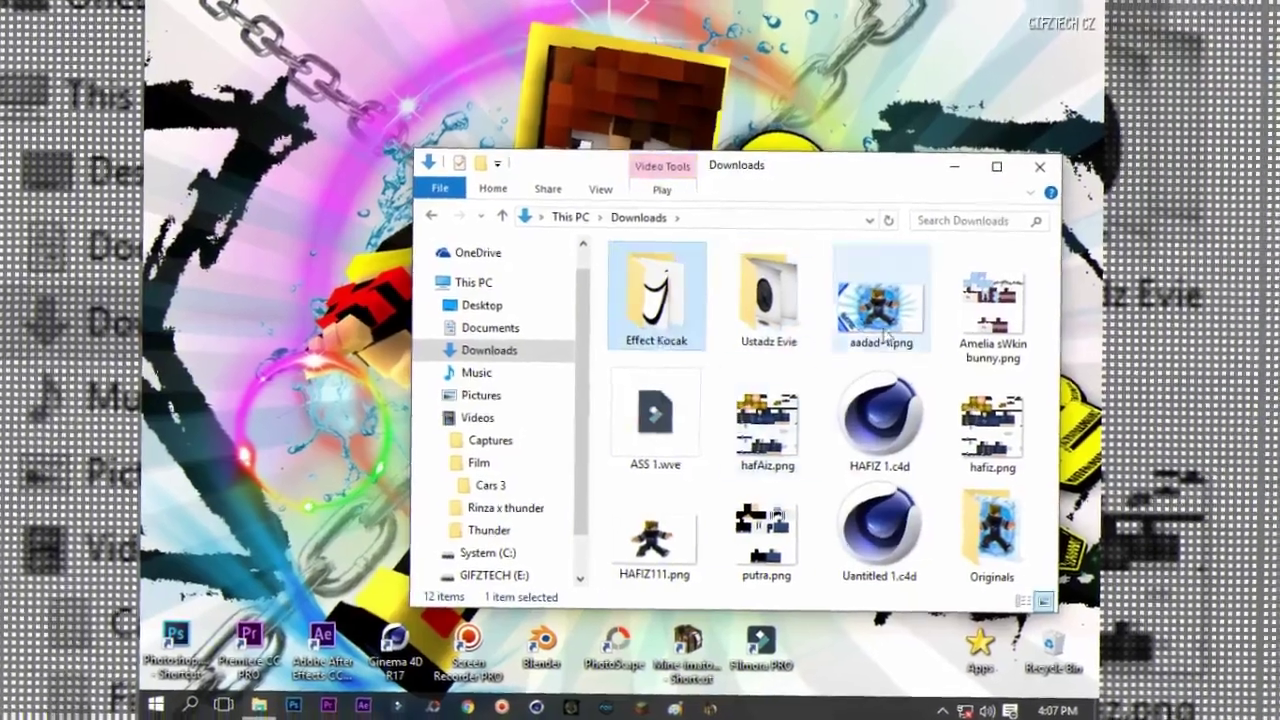
Open the Originals folder in Downloads and view aadad-1.png
{"action": "double_click", "coordinate": [992, 530]}
{"action": "double_click", "coordinate": [491, 274]}
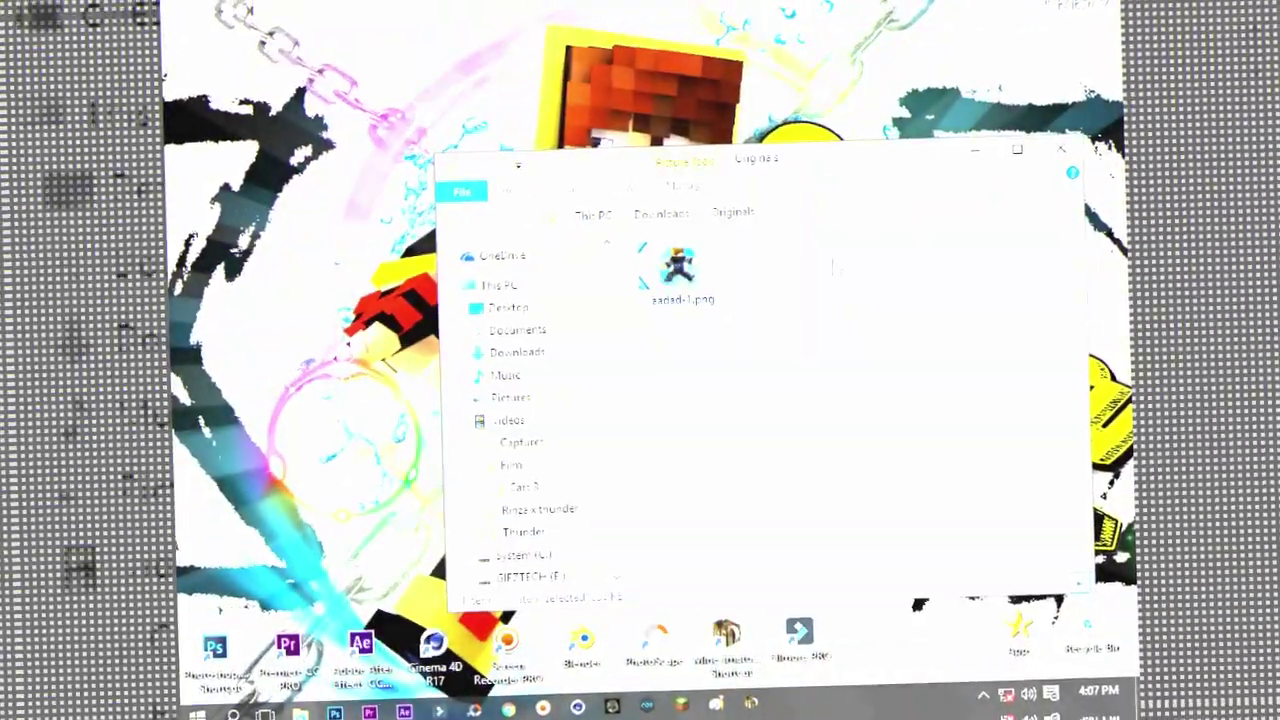